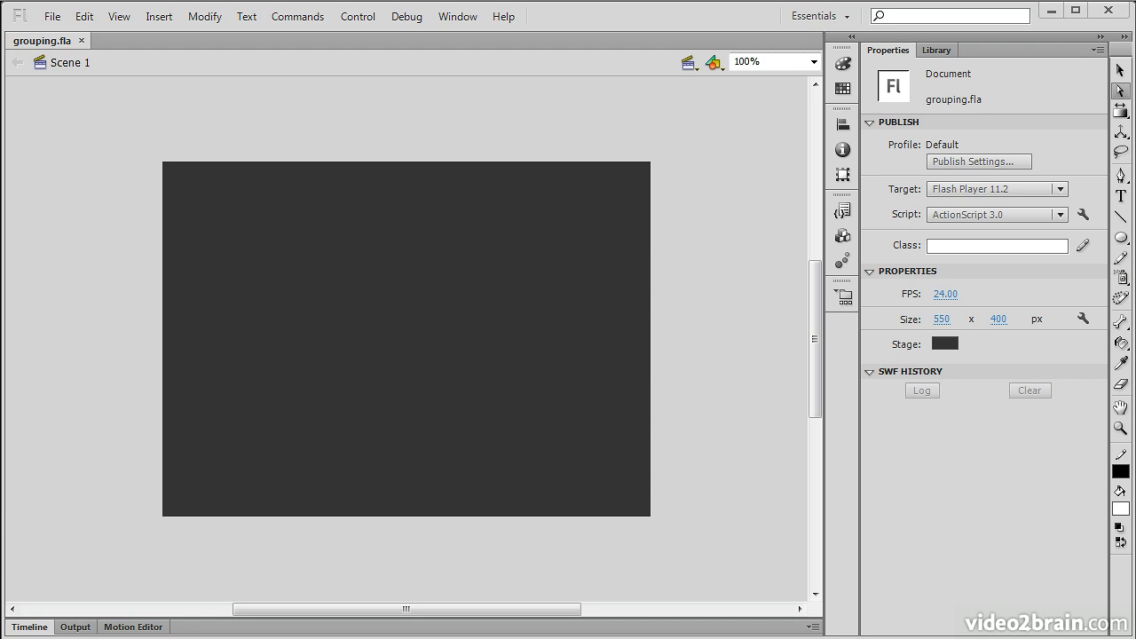
Set up the Oval tool with no fill, a light grey #CCCCCC solid stroke and a stroke size of 12.
left_click(1122, 239)
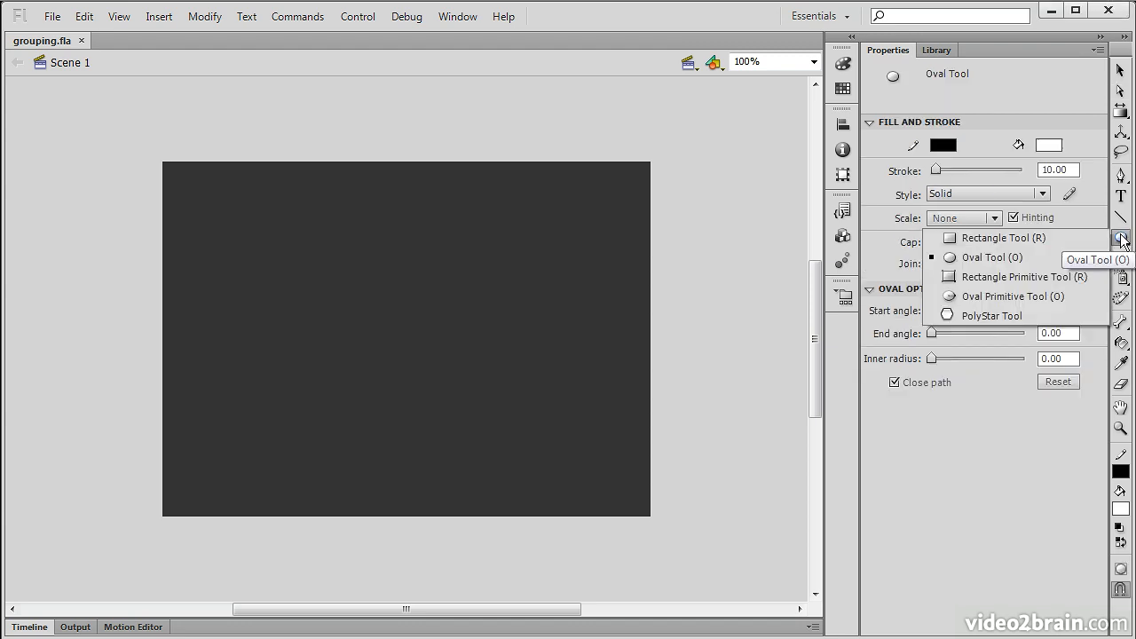
left_click(992, 263)
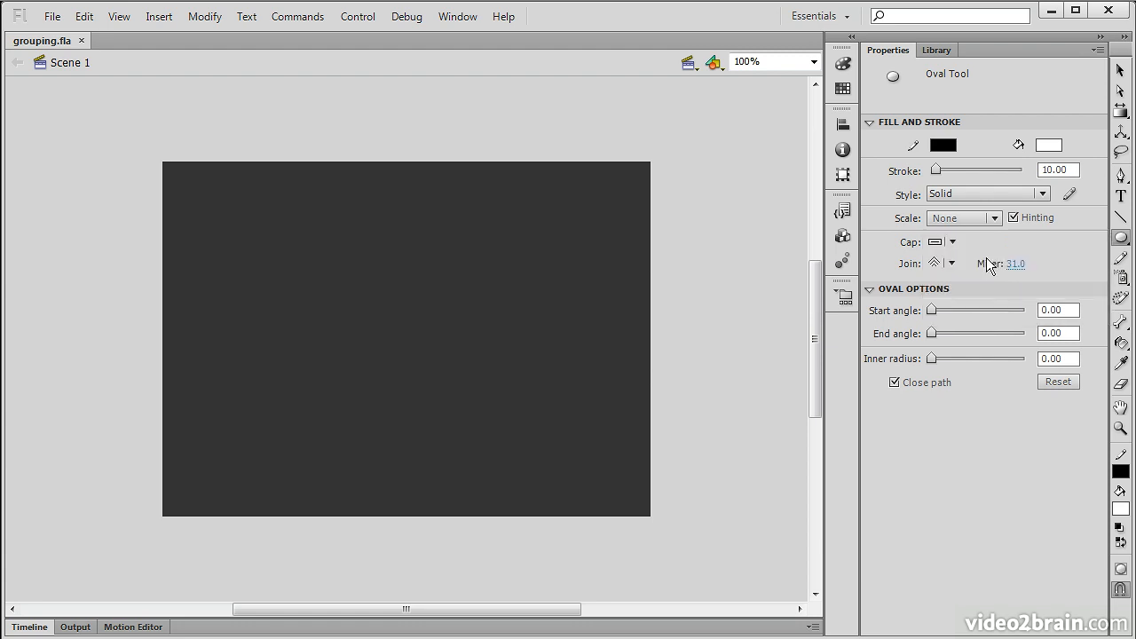
left_click(1047, 147)
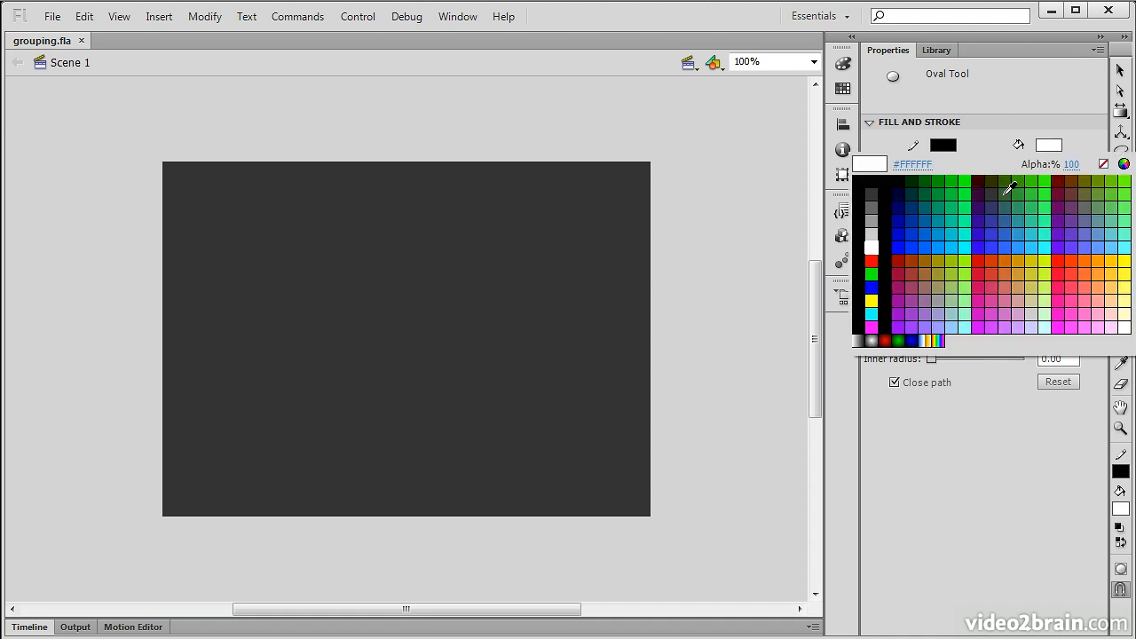
left_click(1104, 164)
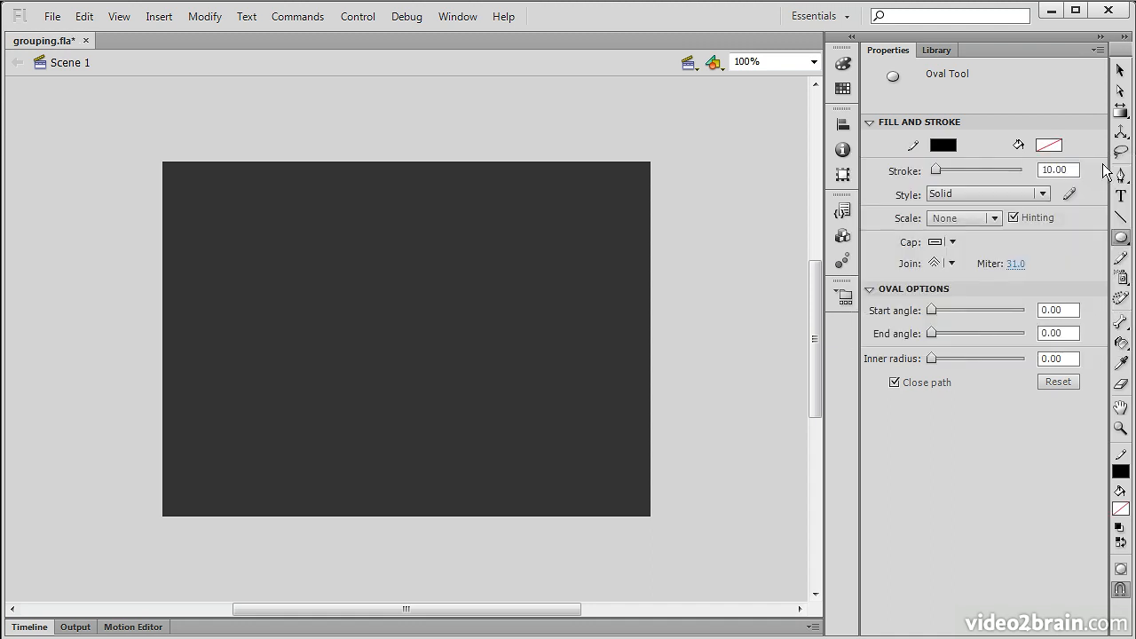
left_click(943, 145)
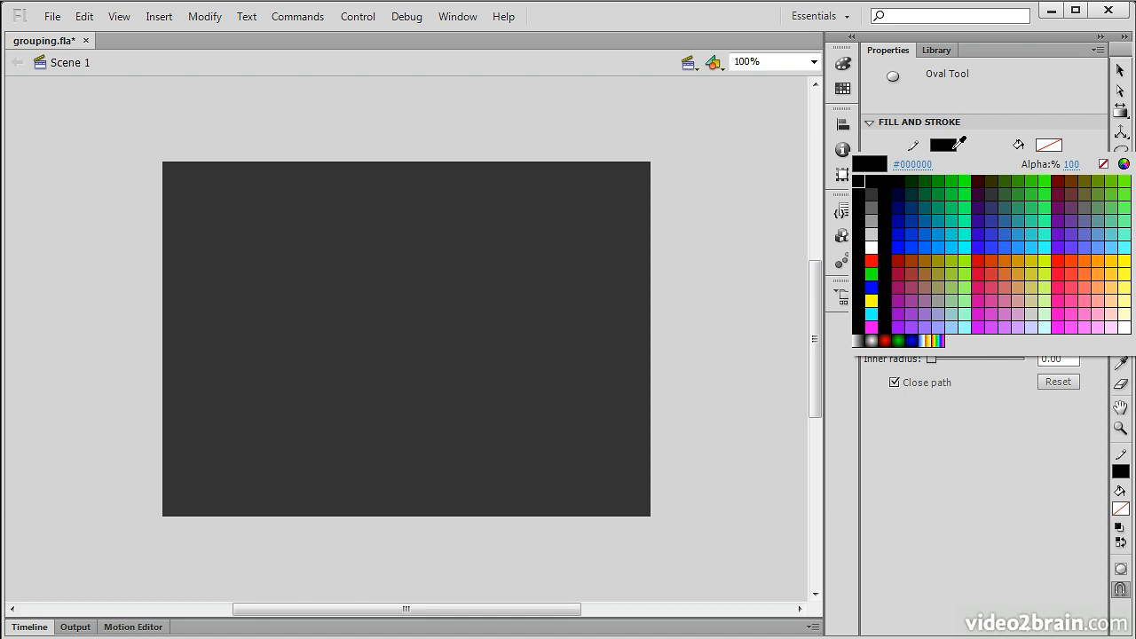
left_click(873, 232)
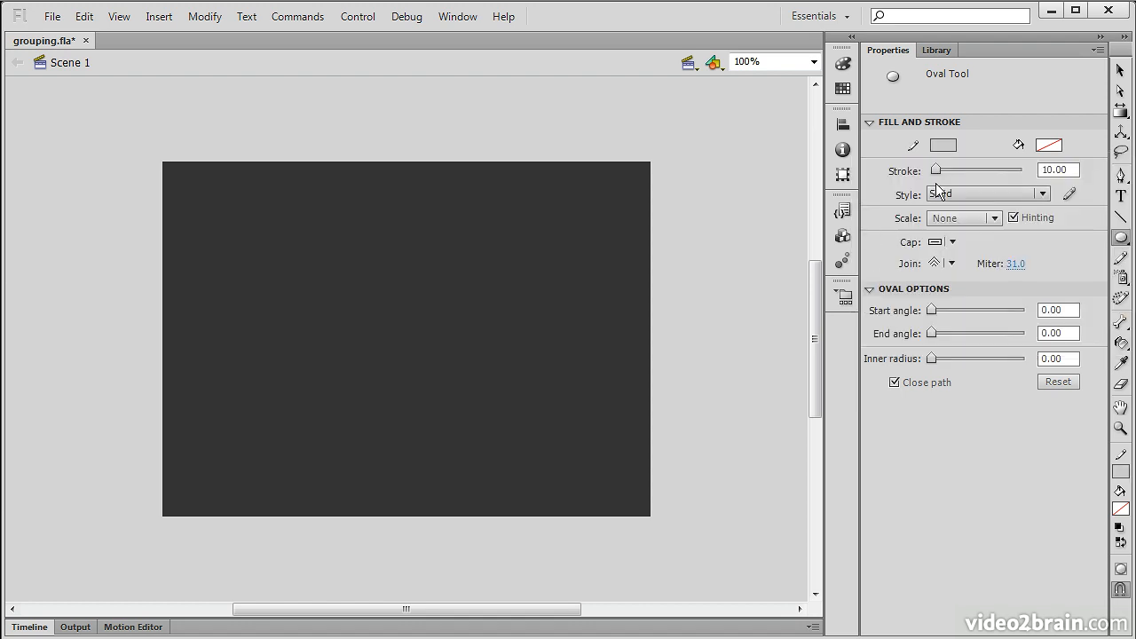
left_click_drag(1054, 172, 1048, 172)
type("2")
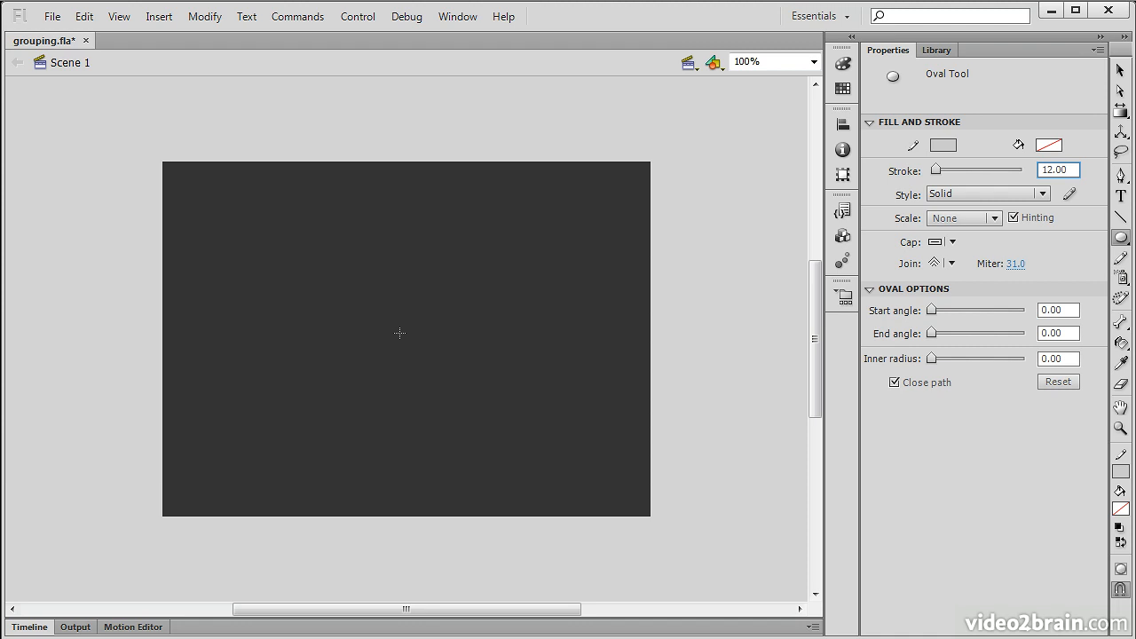
Draw a circle about 300 px in diameter, centred on the stage, as the rim of a wheel.
mouse_move(402, 338)
left_mouse_down()
mouse_move(505, 444)
mouse_move(433, 306)
mouse_move(515, 449)
mouse_move(403, 357)
mouse_move(560, 479)
mouse_move(528, 459)
mouse_move(518, 431)
mouse_move(549, 451)
mouse_move(537, 442)
left_mouse_up()
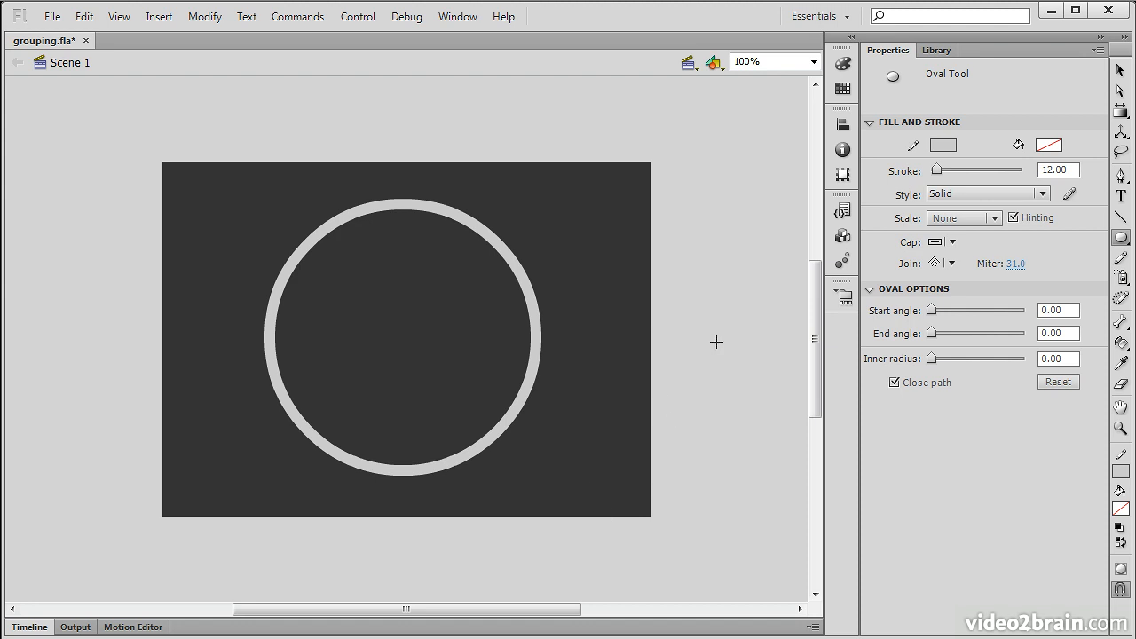
left_click(1121, 71)
left_click(430, 204)
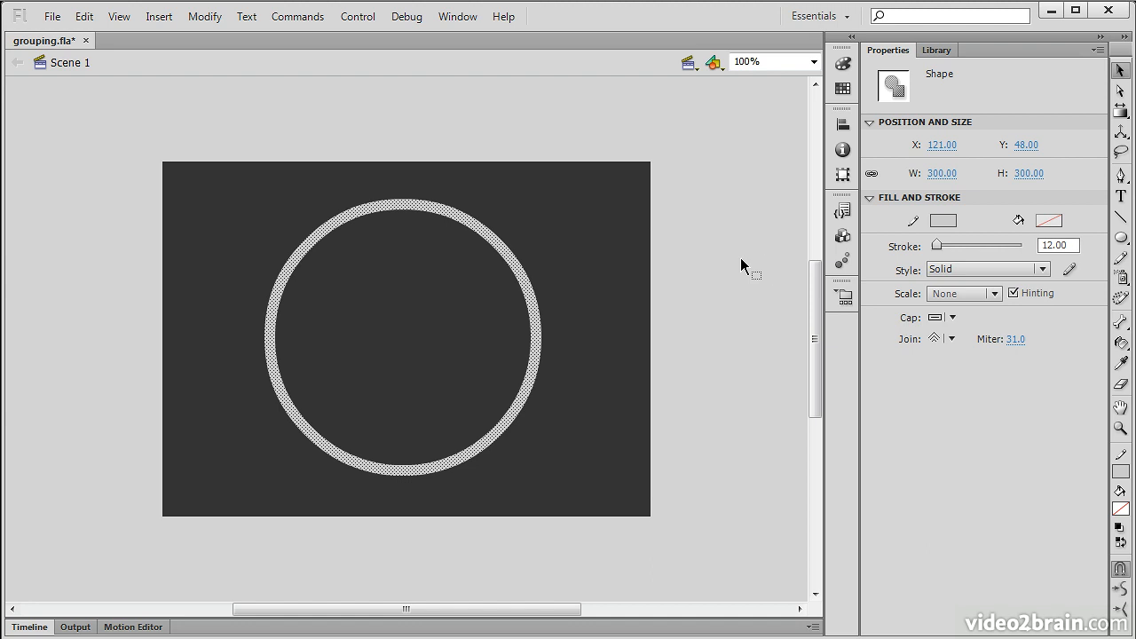
left_click(717, 277)
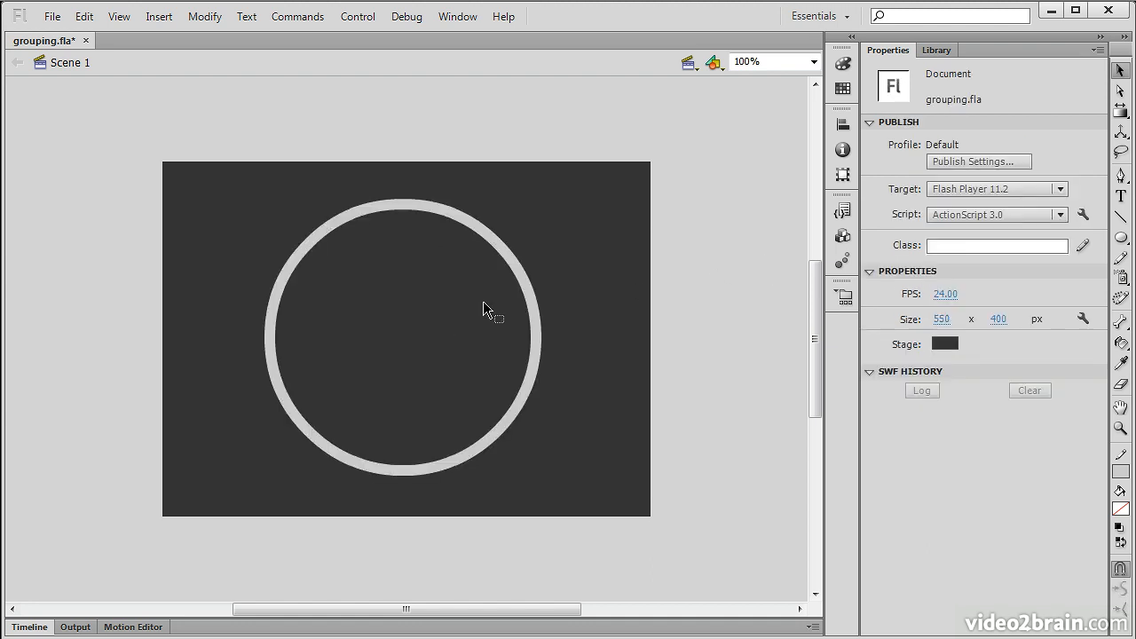
Draw four straight lines across the circle through its centre, one vertical, one horizontal and two diagonal, as wheel spokes.
left_click(1121, 219)
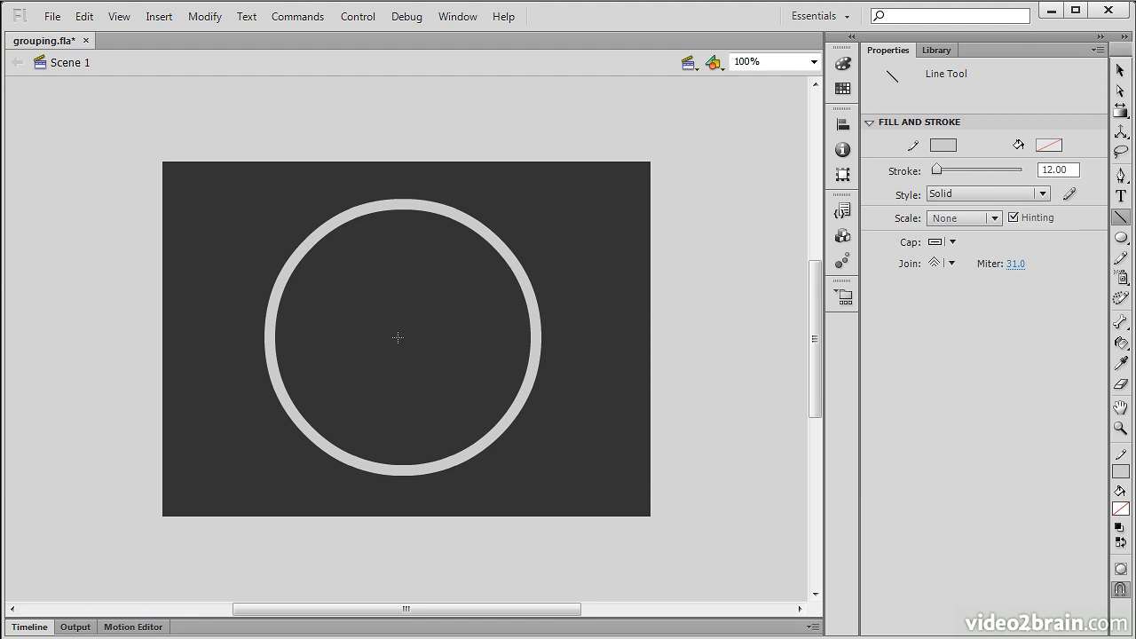
left_click_drag(399, 207, 402, 467)
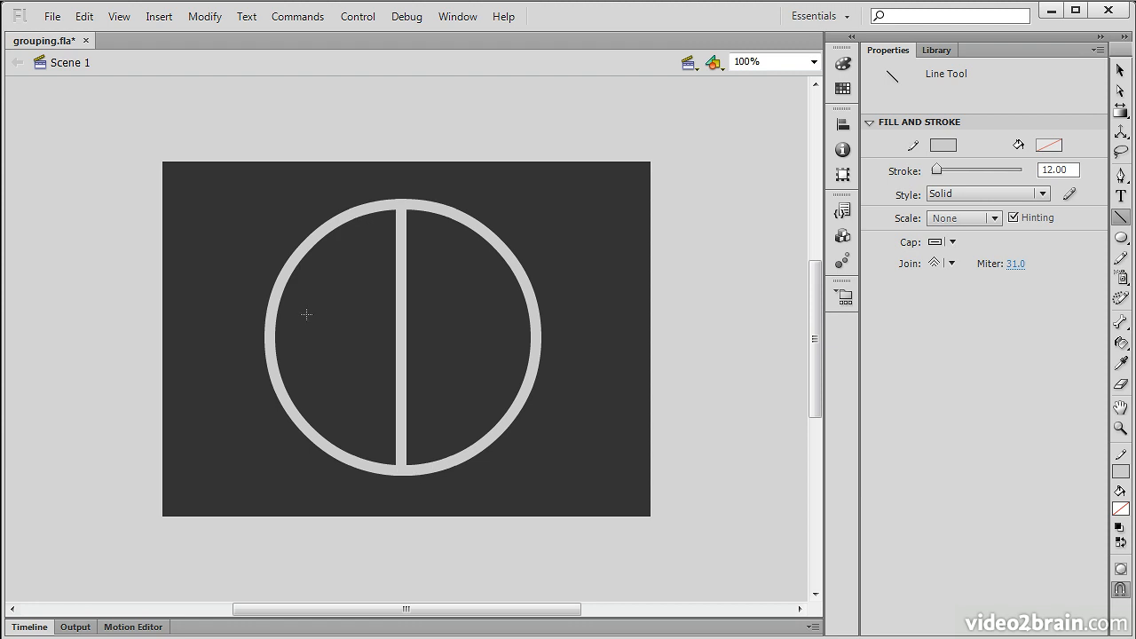
left_click_drag(271, 337, 535, 334)
left_click_drag(310, 246, 496, 433)
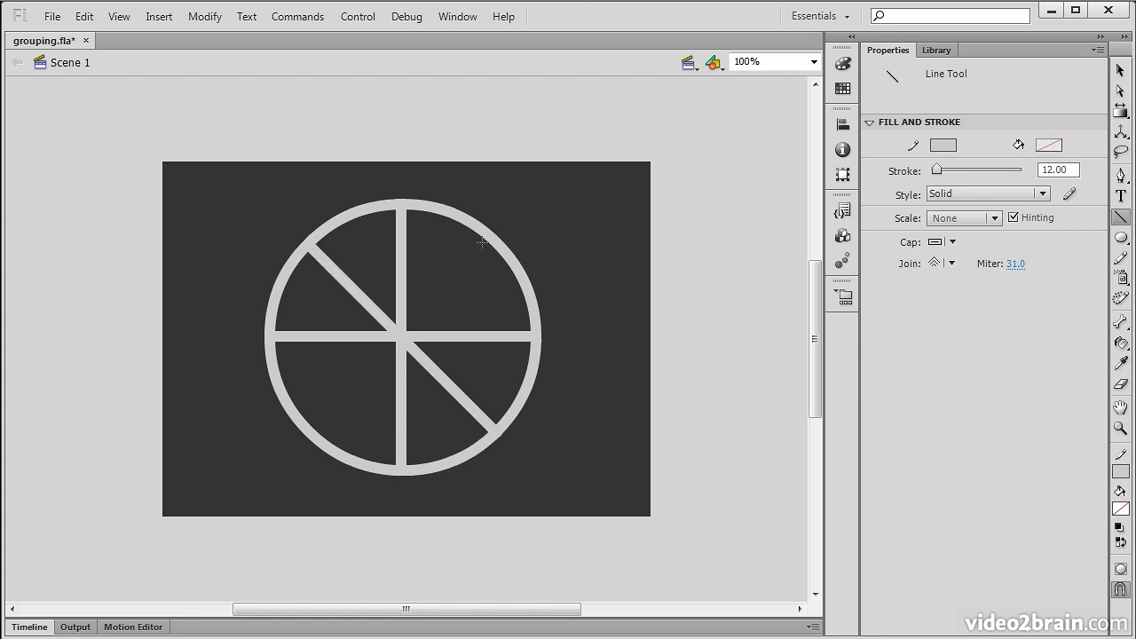
left_click_drag(489, 244, 299, 435)
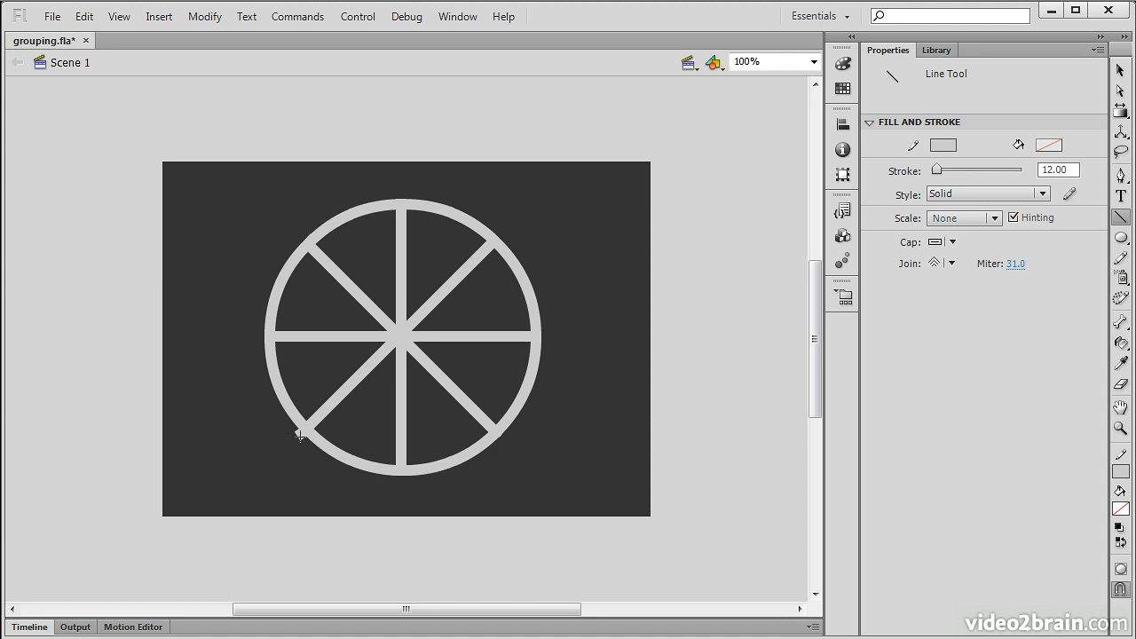
Pull the overshooting lower-left end of the diagonal spoke back onto the circle's rim with the Subselection tool.
left_click(1120, 91)
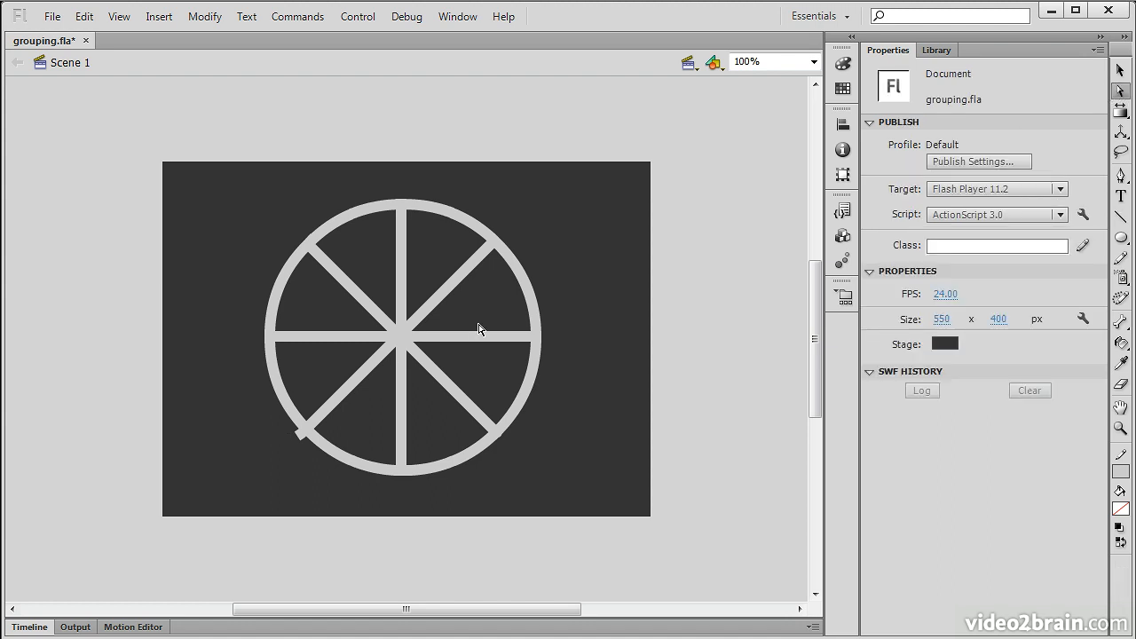
left_click(302, 440)
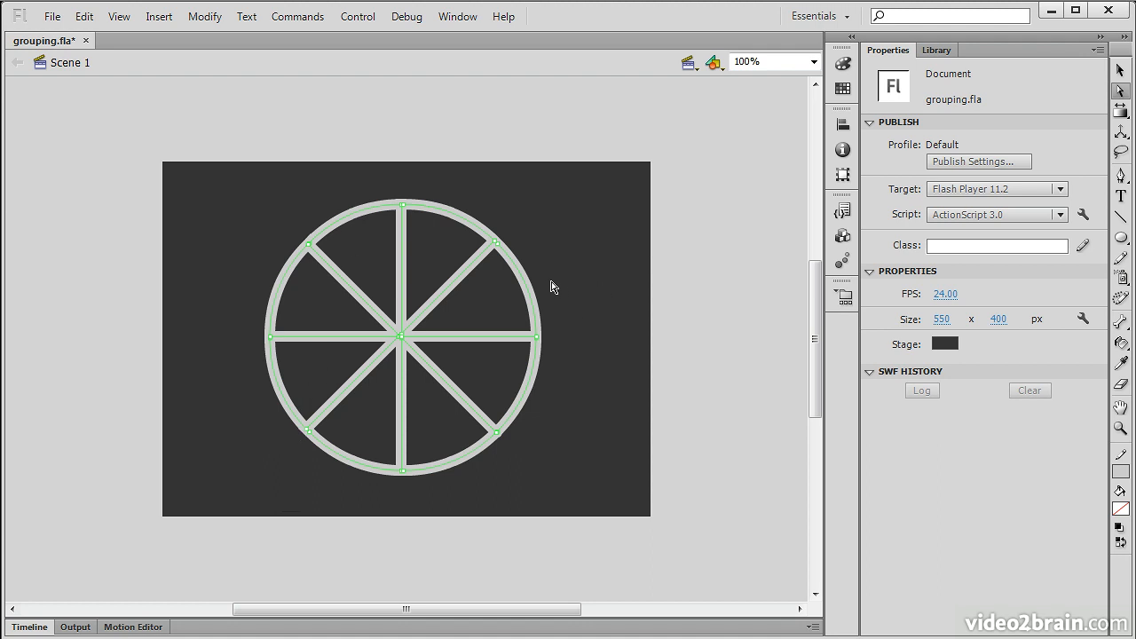
left_click(1120, 71)
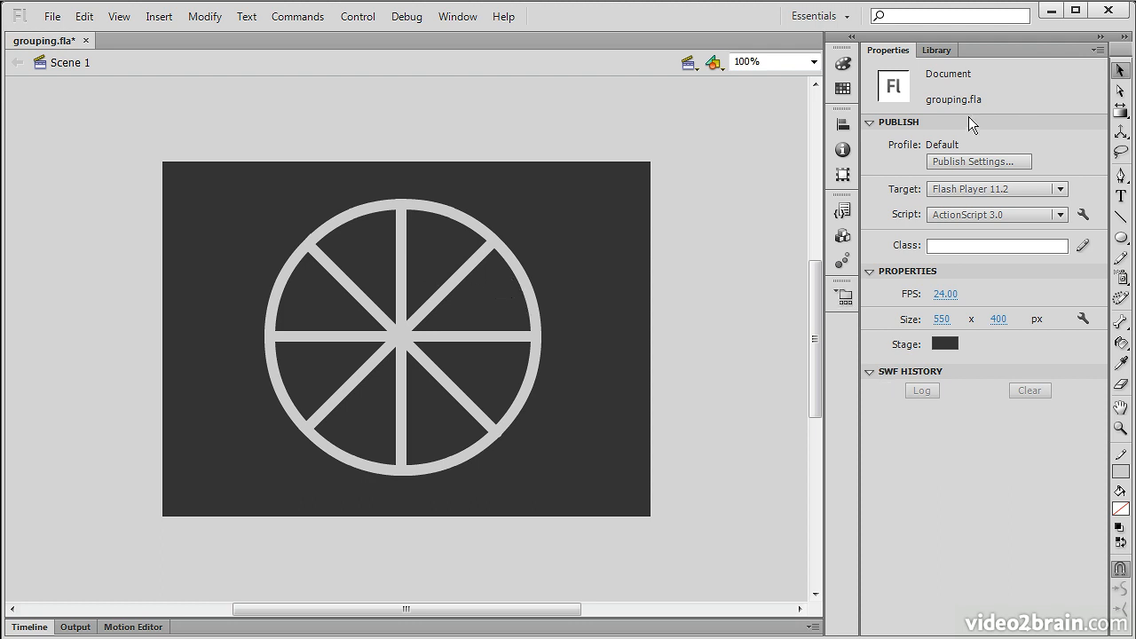
left_click(938, 50)
left_click(888, 50)
Draw a hub circle about 74 px in diameter at the wheel's centre, with no stroke and a #CCCCCC fill.
left_click(1122, 238)
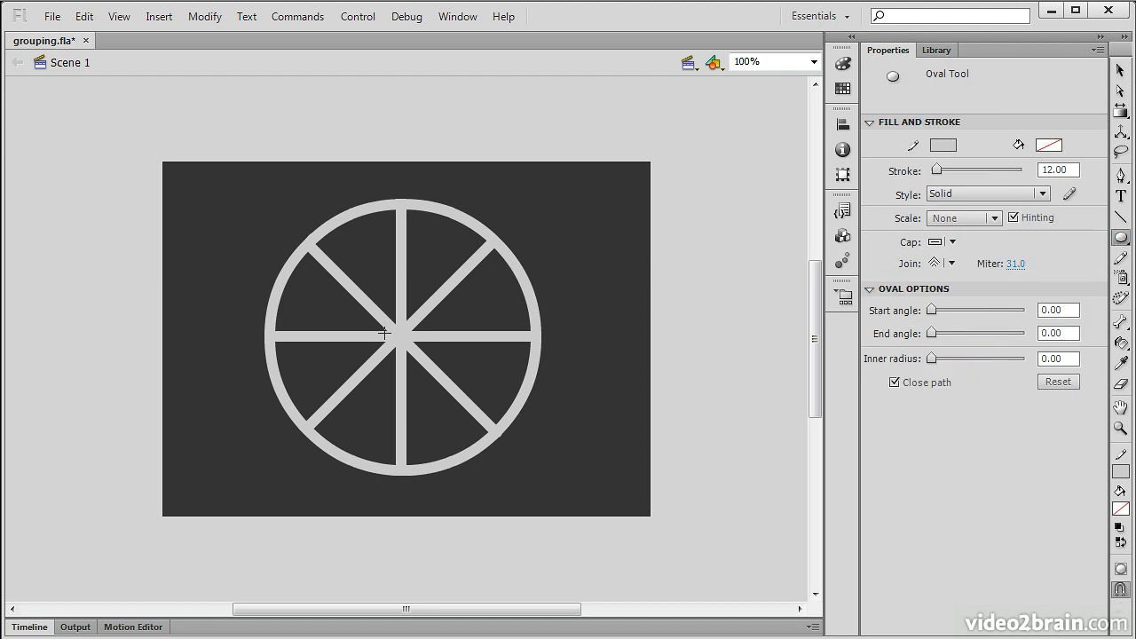
left_click(951, 146)
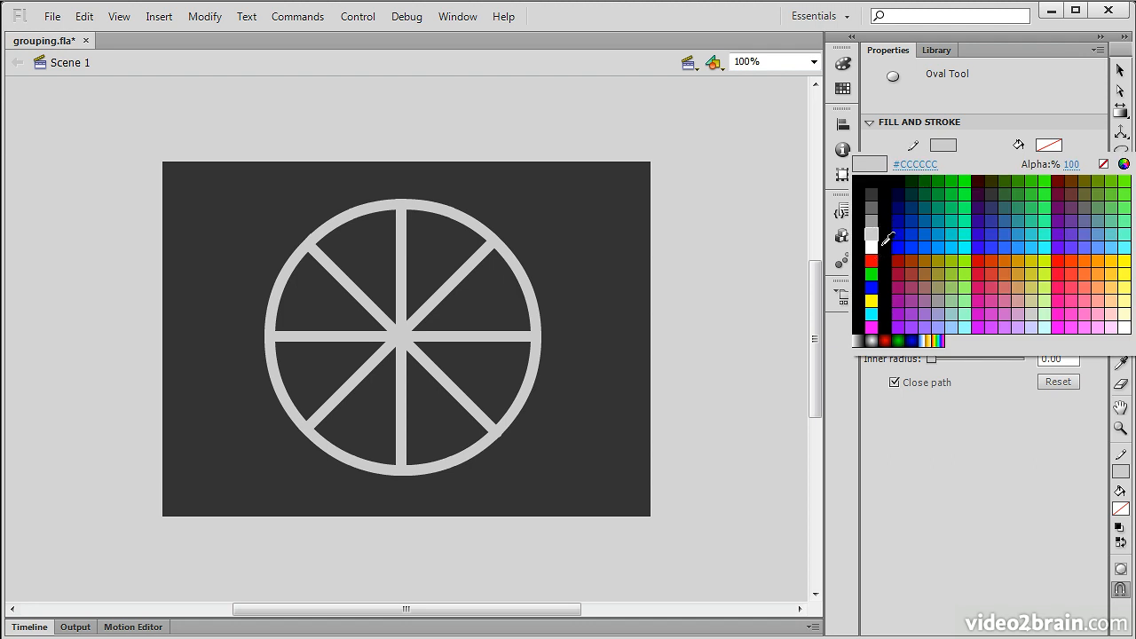
left_click(1104, 163)
left_click(1049, 144)
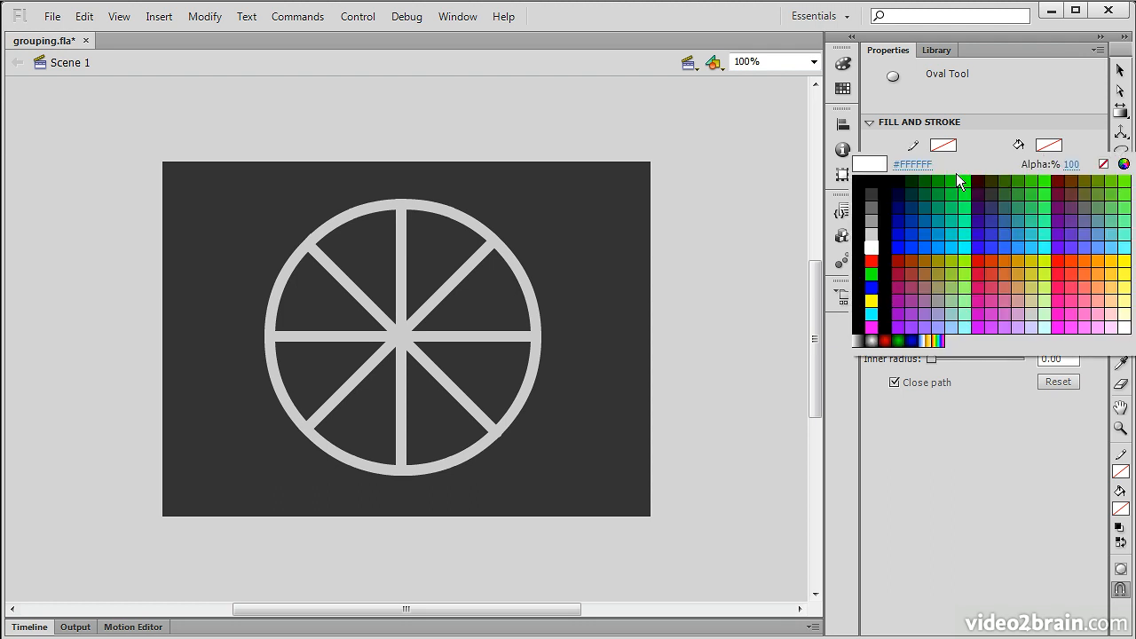
left_click(871, 234)
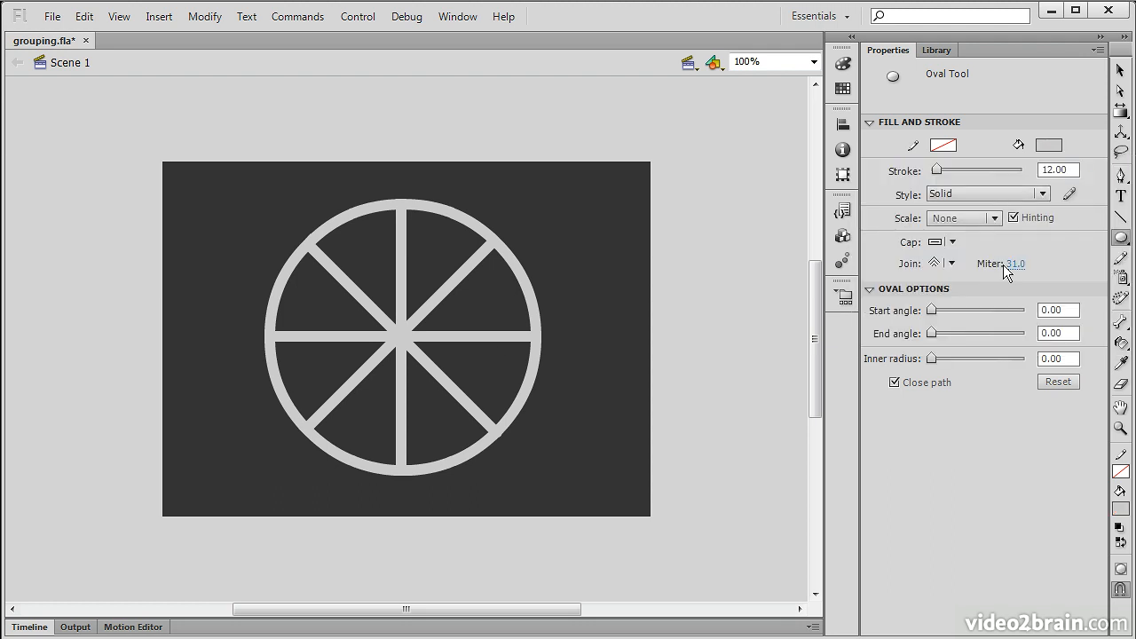
mouse_move(399, 337)
left_mouse_down()
mouse_move(429, 351)
mouse_move(445, 384)
mouse_move(424, 356)
left_mouse_up()
Examine how the hub, the individual spokes and the rim segments of the ungrouped wheel are selected separately.
left_click(1121, 70)
left_click(411, 358)
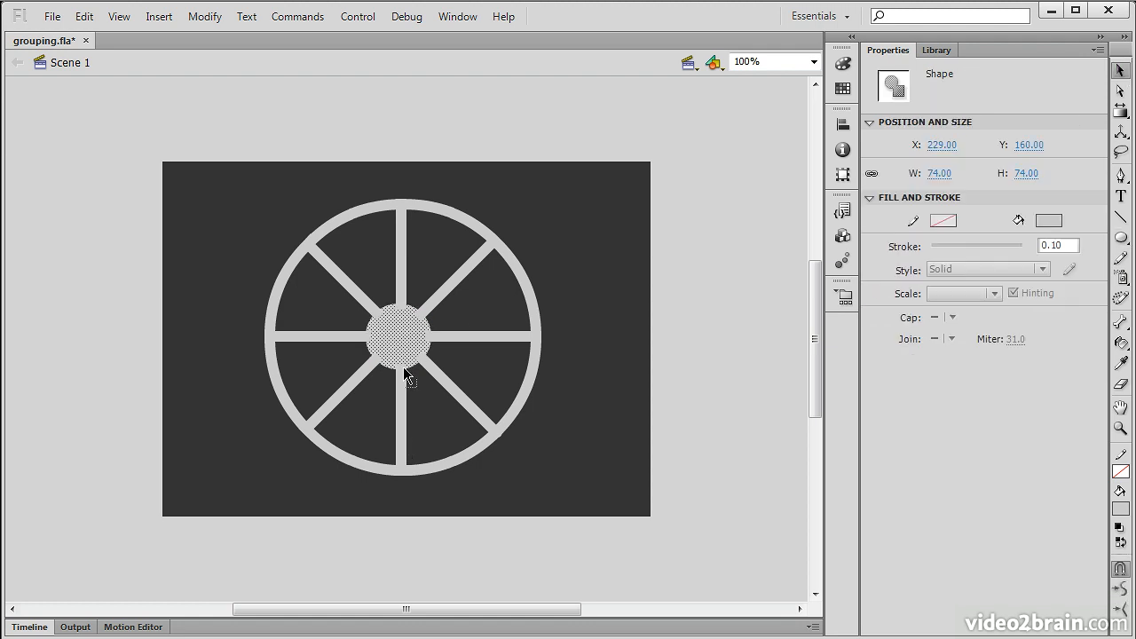
left_click(450, 285)
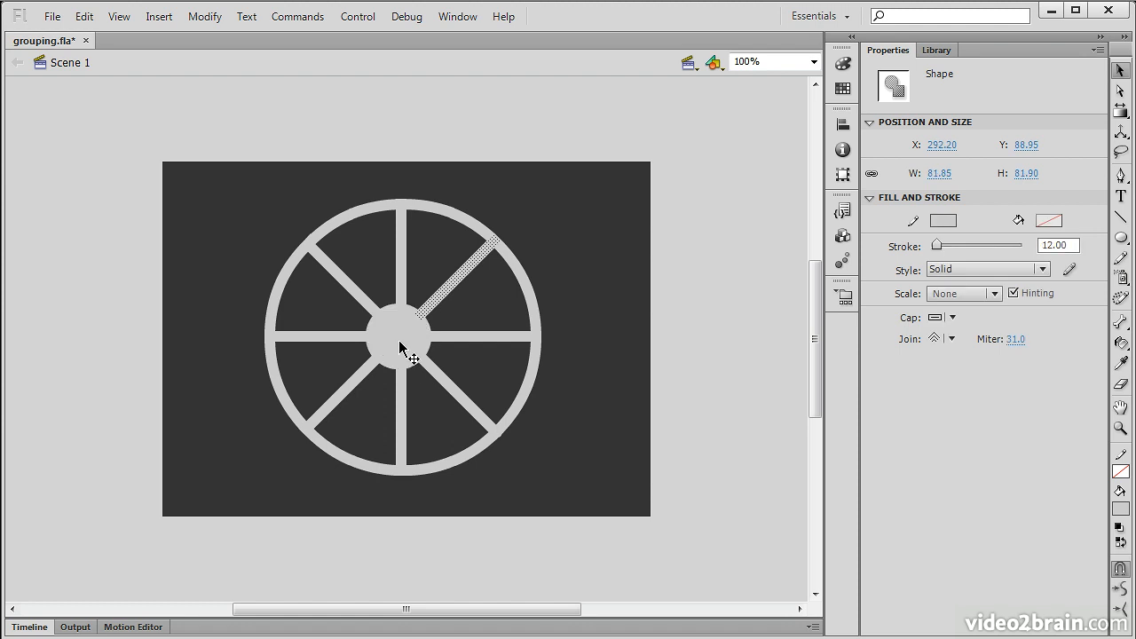
left_click(399, 350)
left_click(495, 340)
left_click(464, 410)
left_click(398, 453)
left_click(326, 417)
left_click(299, 334)
left_click(349, 287)
left_click(401, 264)
left_click(391, 341)
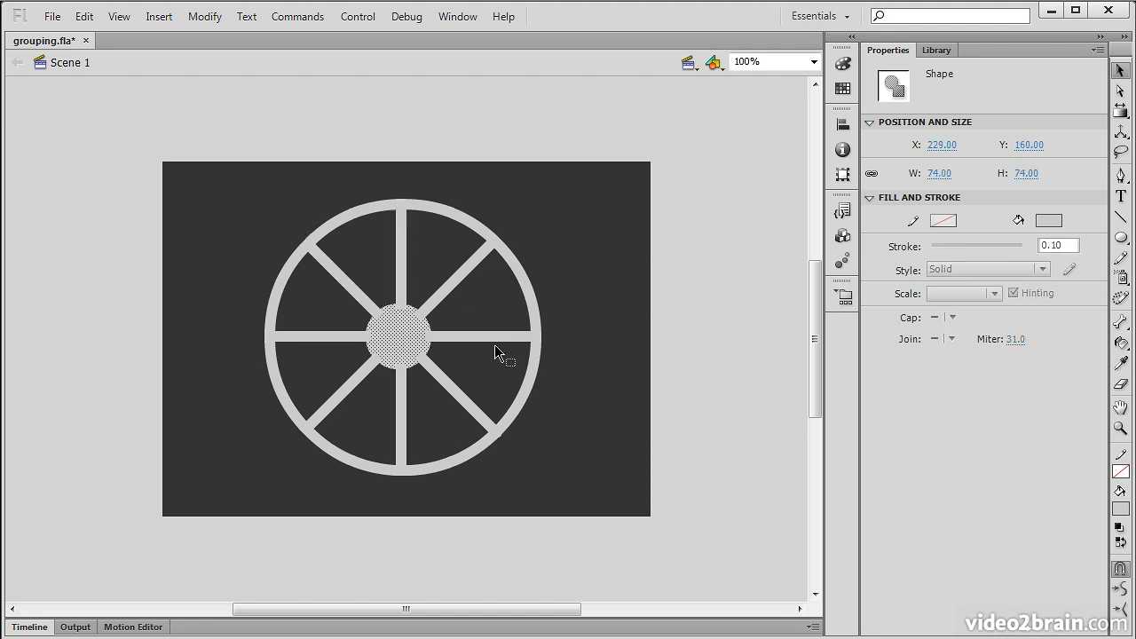
left_click(466, 222)
left_click(355, 217)
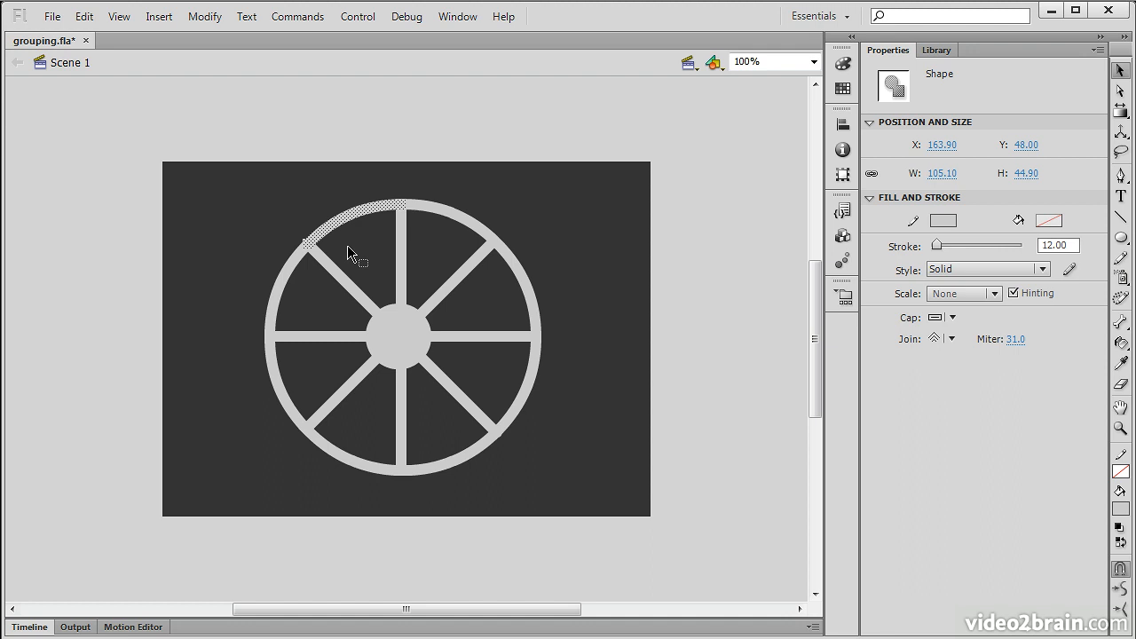
left_click(283, 280)
left_click(753, 398)
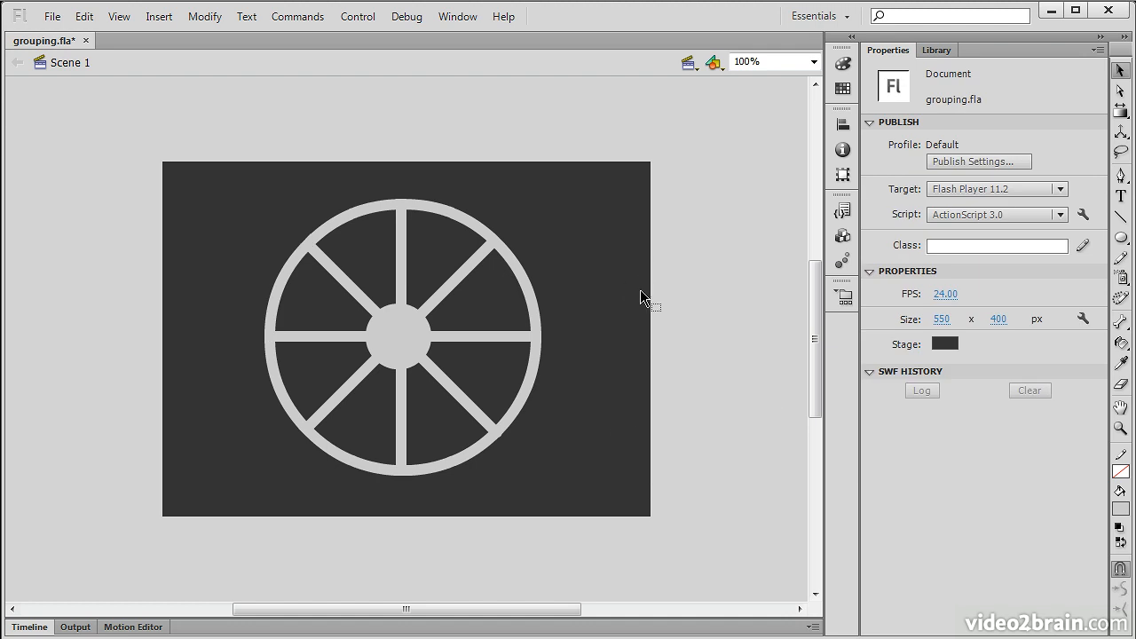
Select all parts of the wheel and combine them into one group.
left_click_drag(100, 130, 732, 559)
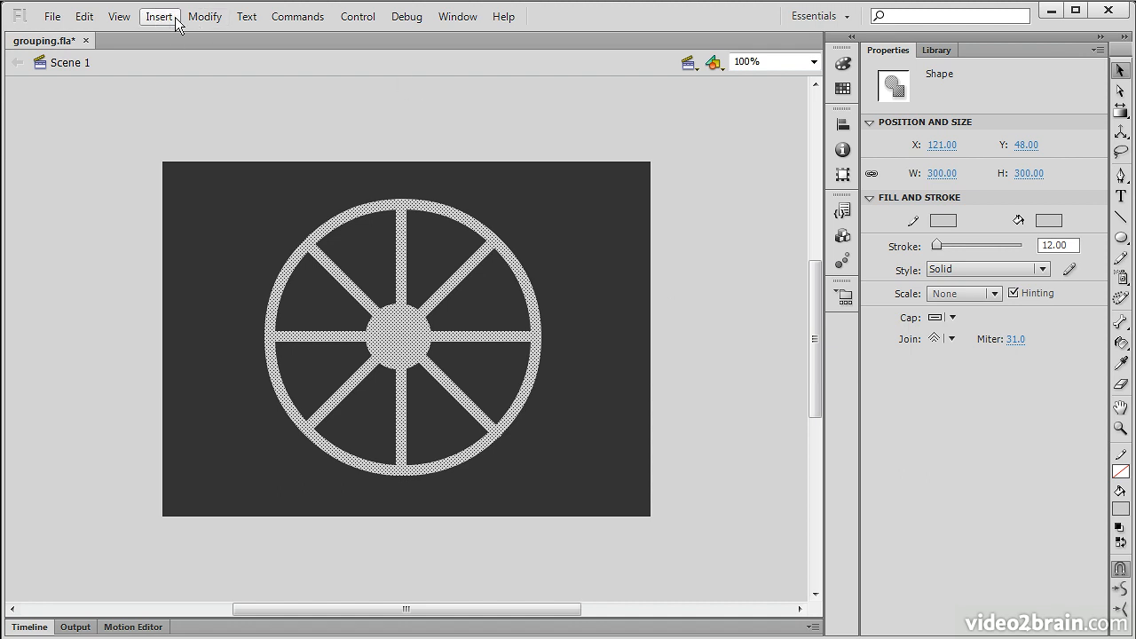
left_click(204, 16)
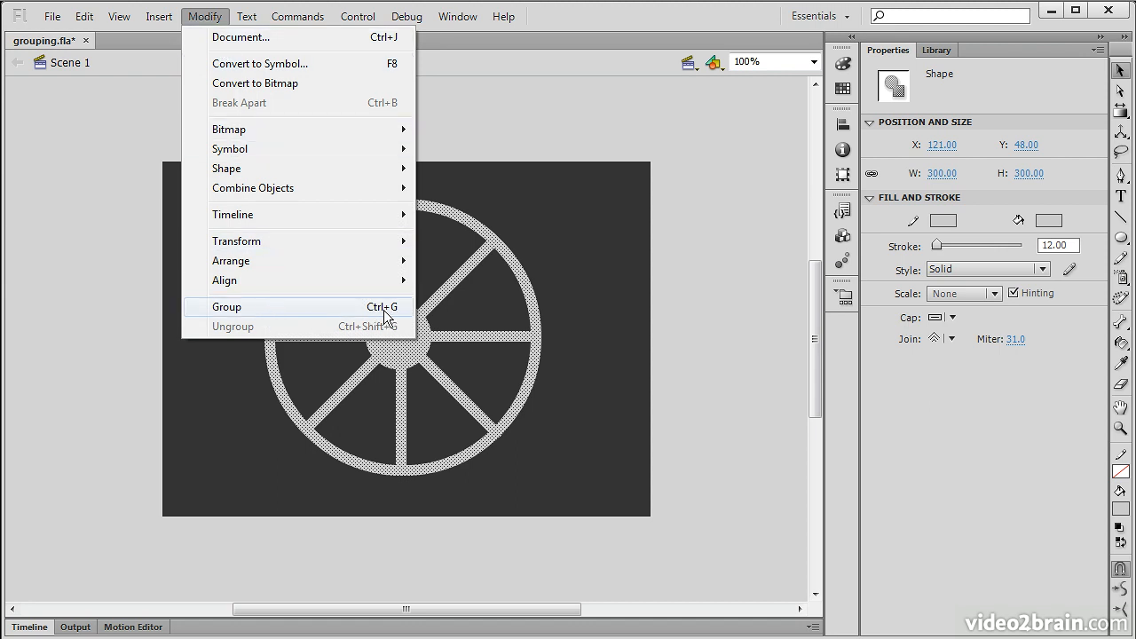
left_click(251, 306)
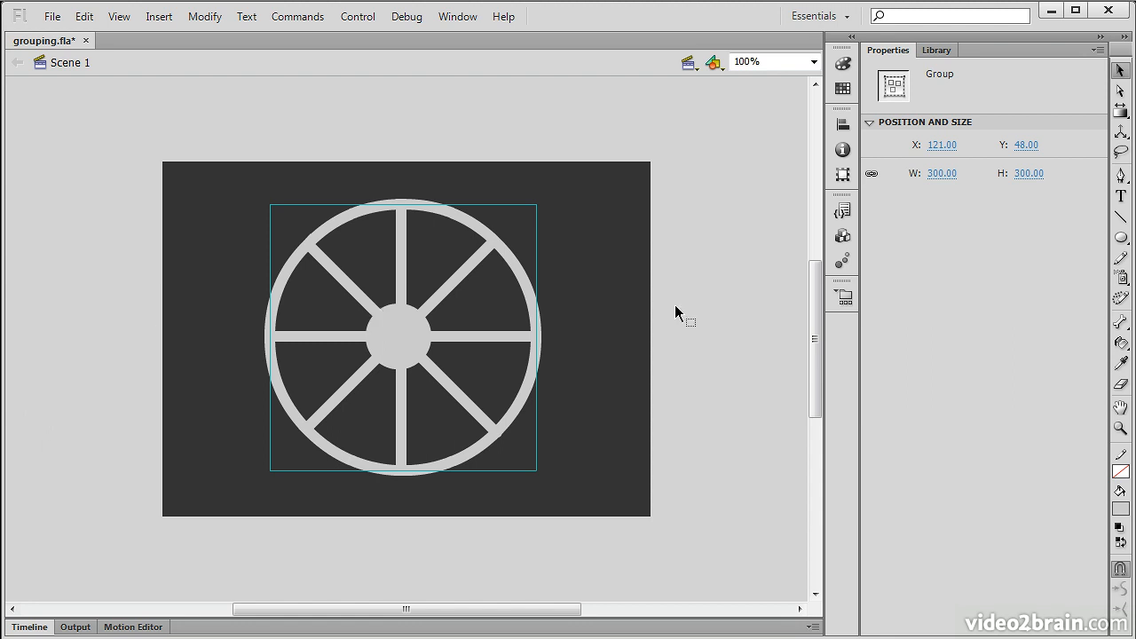
Move the grouped wheel around the stage and place it slightly left of centre, at about X 102, Y 39.
left_click(702, 414)
left_click(438, 316)
left_click(579, 299)
left_click_drag(384, 337, 147, 456)
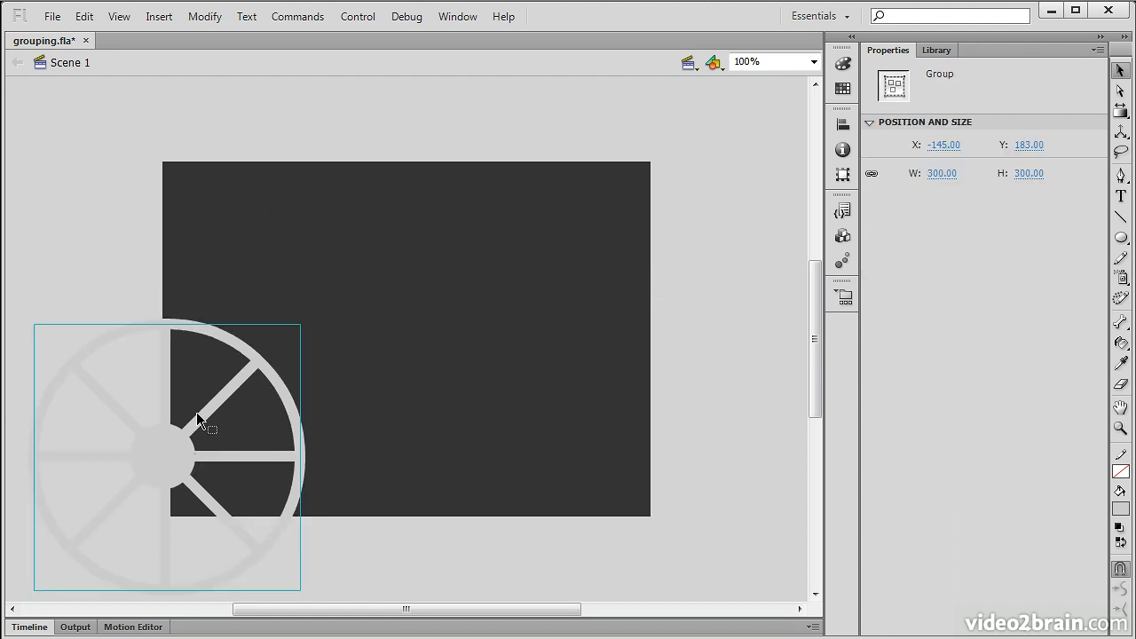
left_click_drag(219, 396, 702, 312)
left_click_drag(542, 280, 382, 345)
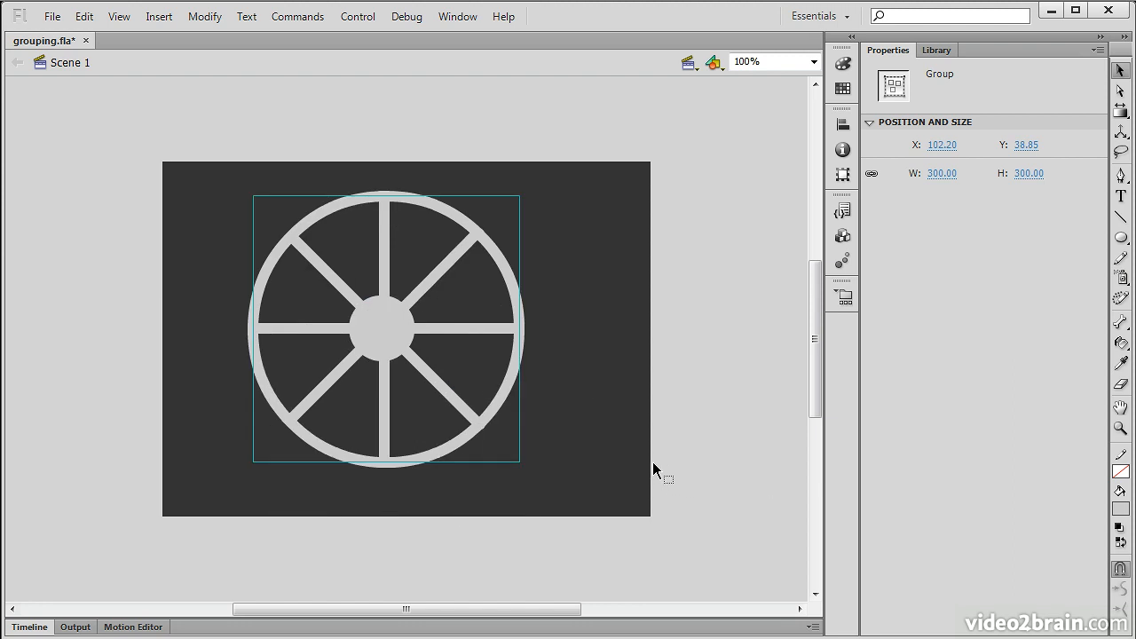
Enter the wheel group for editing and fill only its hub with the white-to-black radial gradient.
double_click(386, 338)
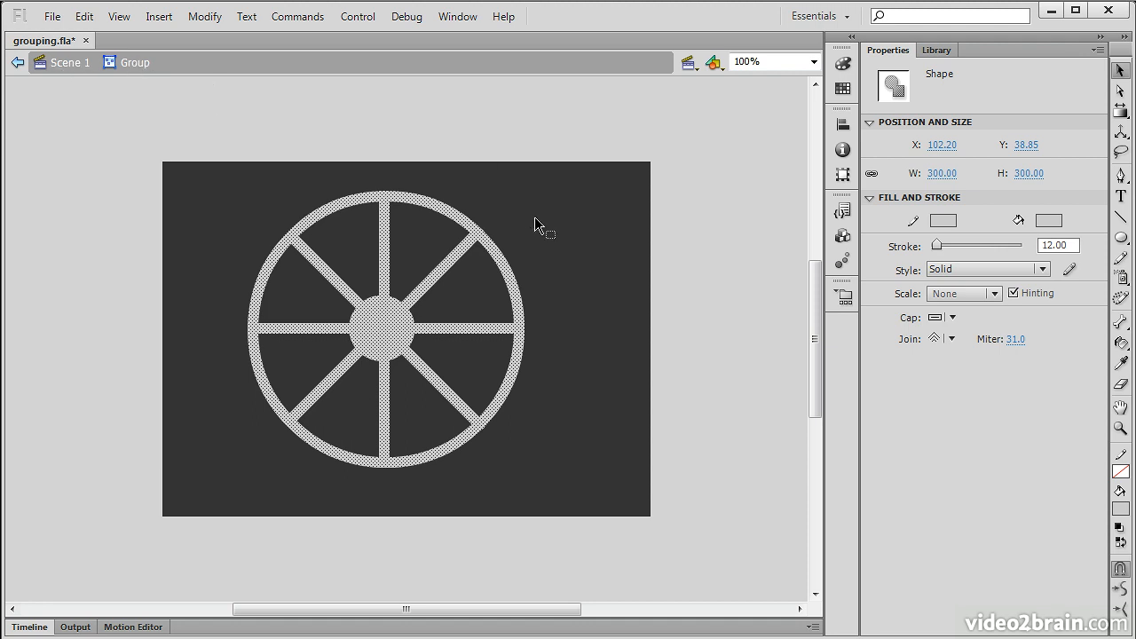
left_click(450, 287)
left_click(382, 331)
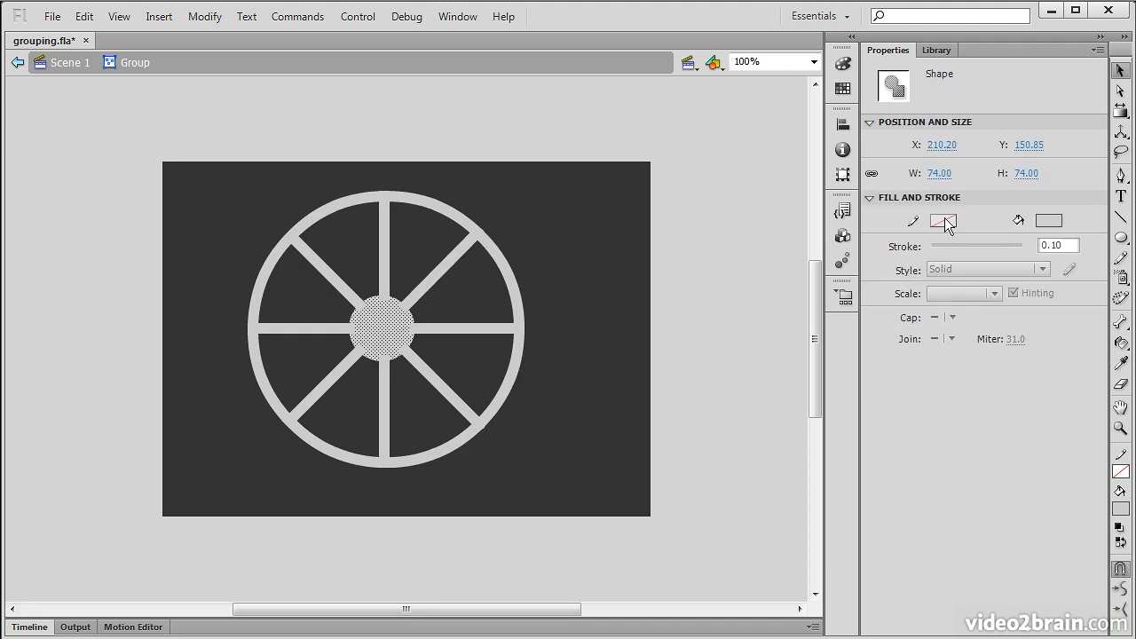
left_click(1051, 221)
left_click(873, 416)
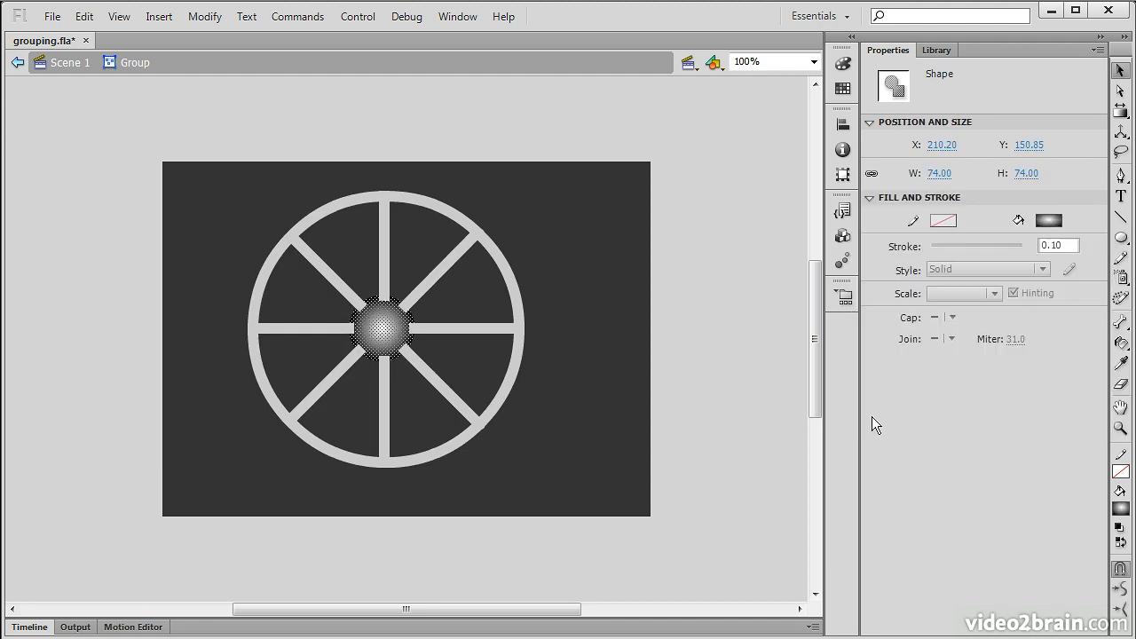
left_click(588, 367)
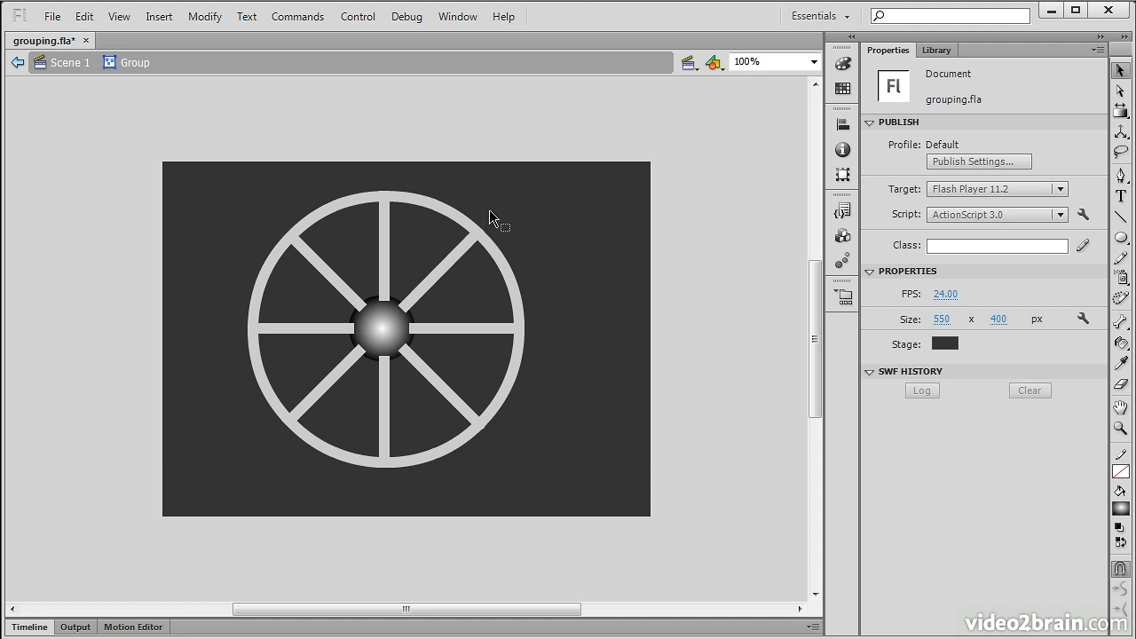
Return to the main scene and move the wheel group to the left side of the stage, at about X 27, Y 53.
left_click(71, 65)
left_click(632, 322)
left_click_drag(379, 333, 340, 336)
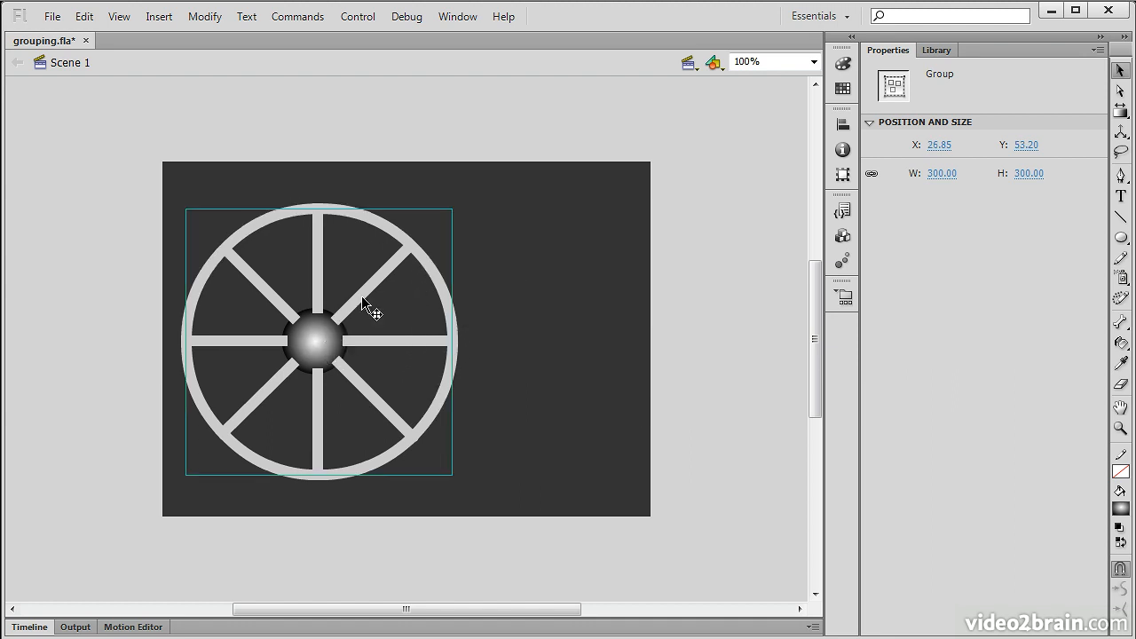
Scale the wheel group down proportionally with Free Transform to about 174 px, keeping it in the lower-left part of the stage.
left_click(1122, 111)
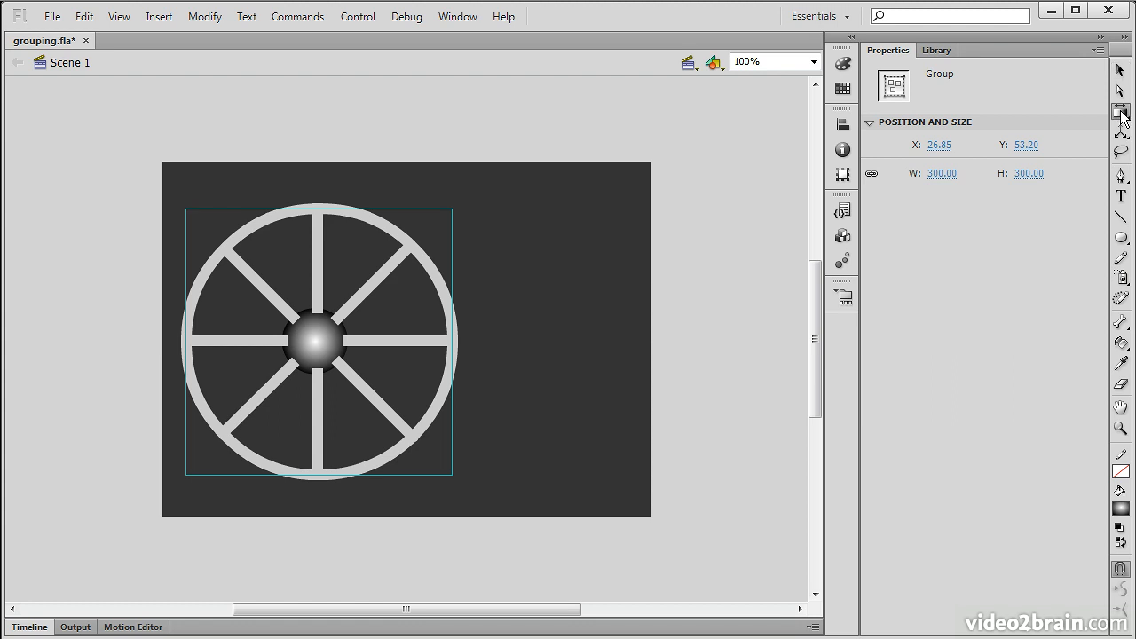
left_click(1016, 112)
left_click(307, 350)
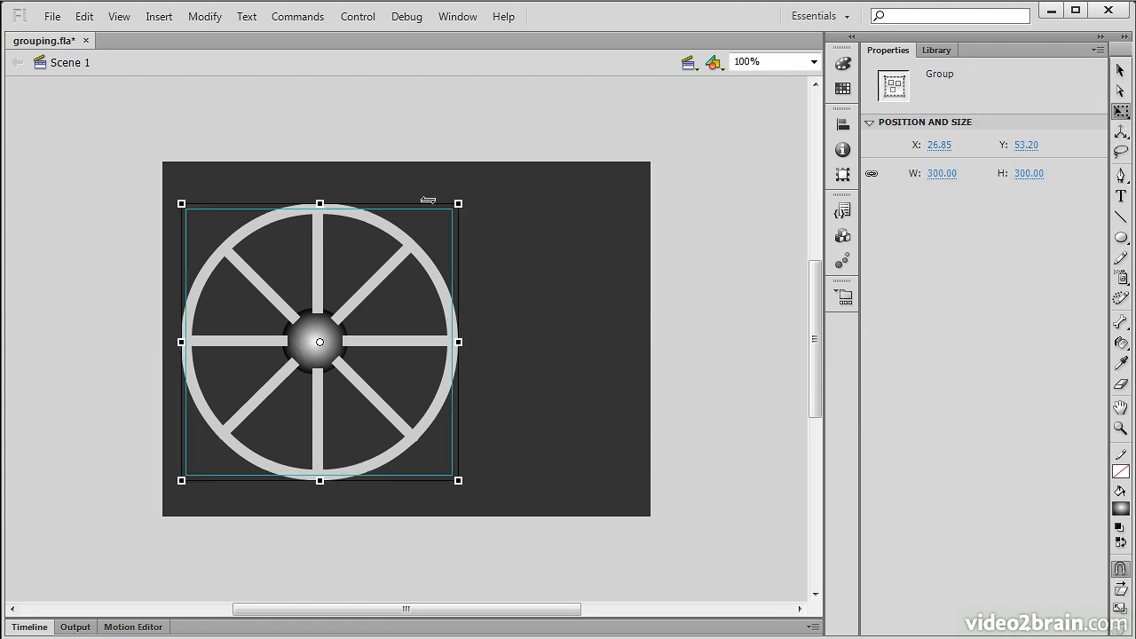
left_click_drag(458, 203, 342, 320)
left_click(389, 391)
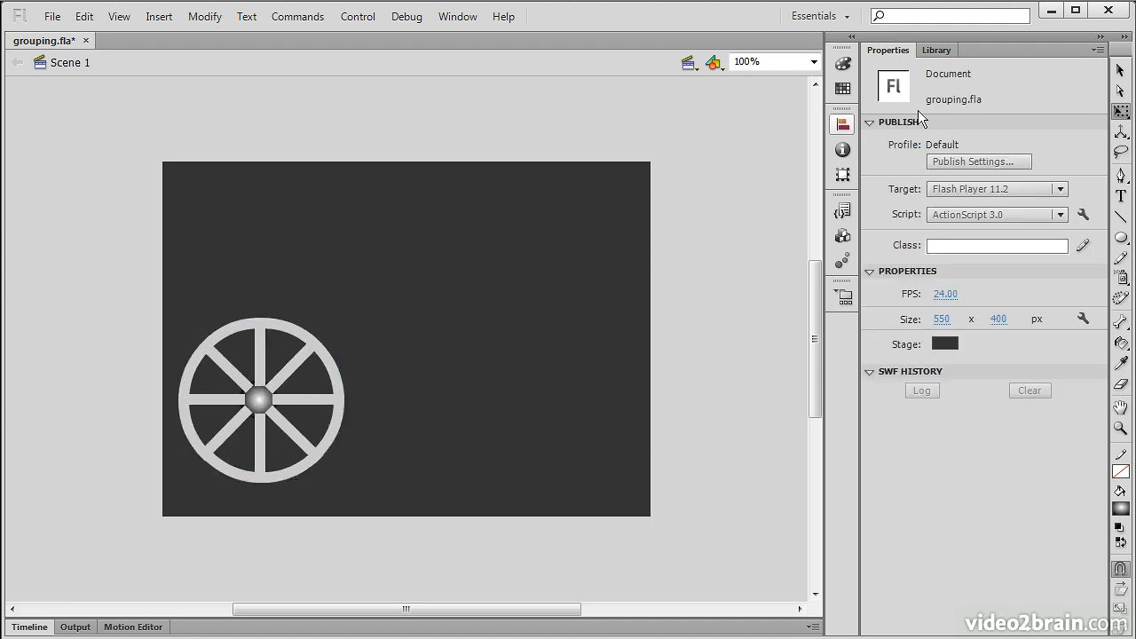
Duplicate the small wheel group and place the copy level with the original near the right edge of the stage, leaving only two wheels.
left_click(1122, 71)
left_click_drag(258, 397, 551, 402)
left_click_drag(259, 400, 617, 364)
left_click(399, 310, "shift")
key("Delete")
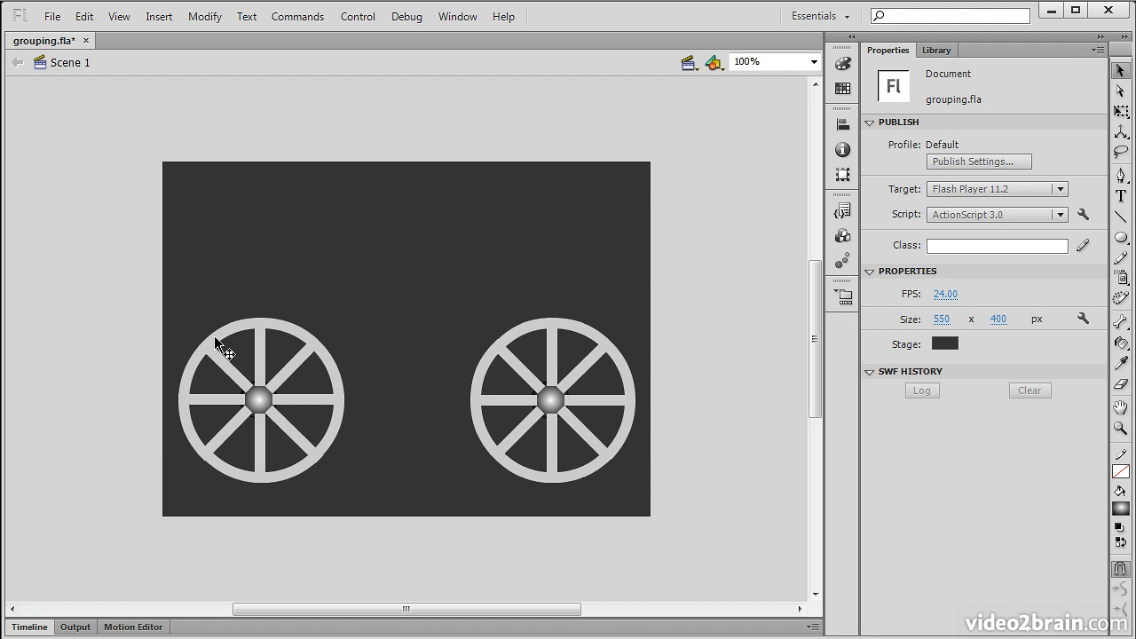
Select both wheel groups and combine them into one outer group.
left_click_drag(91, 278, 701, 531)
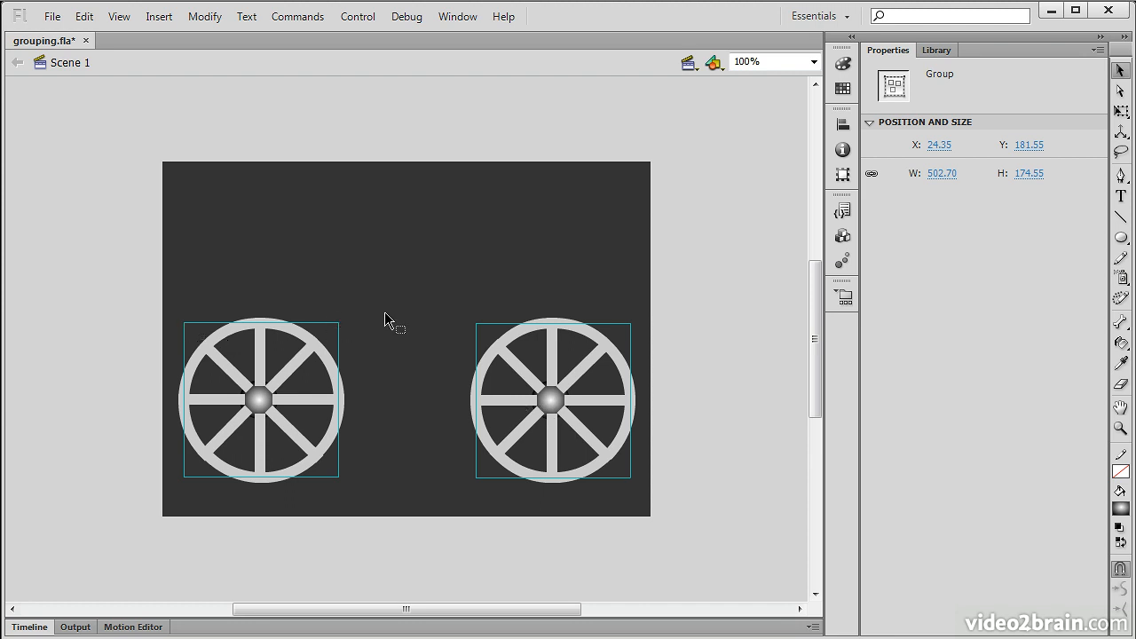
left_click(204, 16)
left_click(275, 306)
left_click(716, 332)
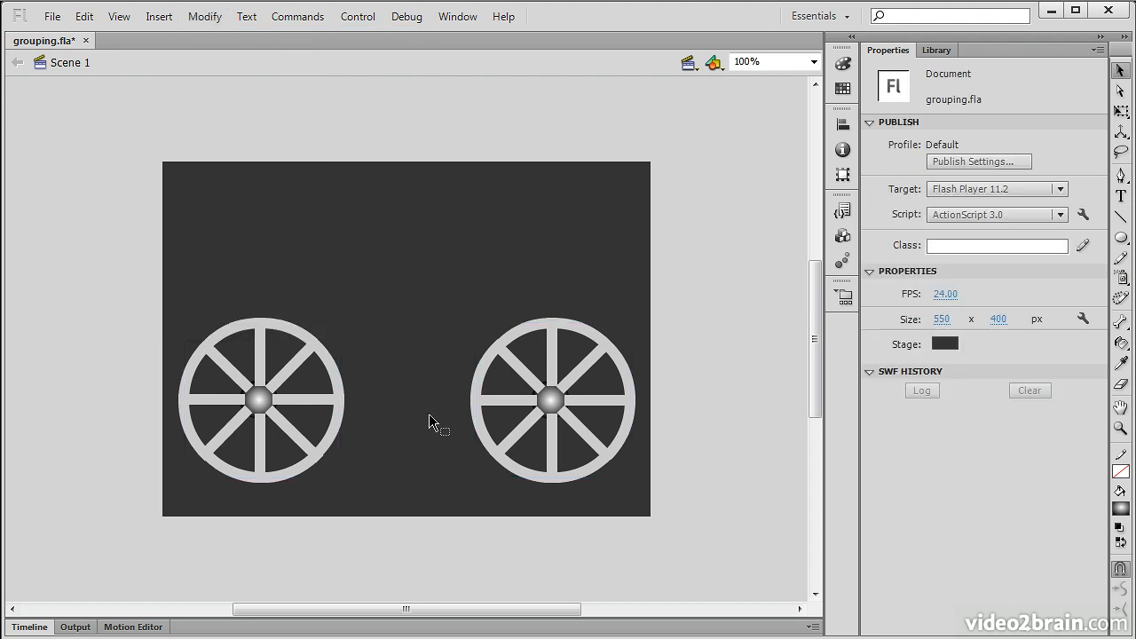
Examine the nesting by entering the outer group and the left wheel's group inside it, and return to the main scene.
left_click(334, 411)
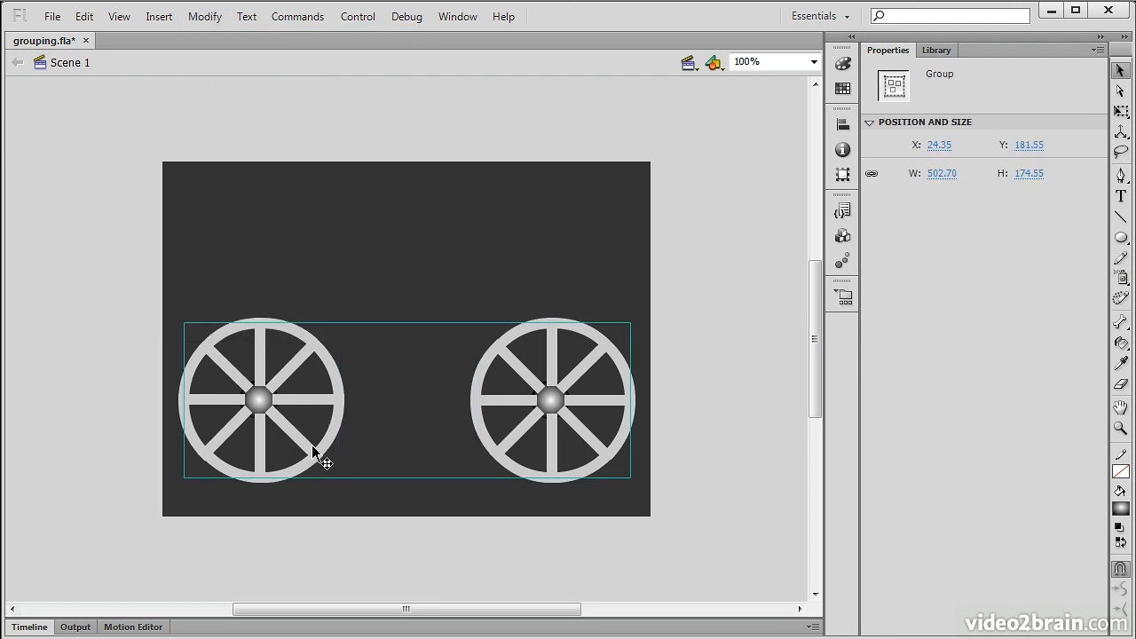
double_click(287, 396)
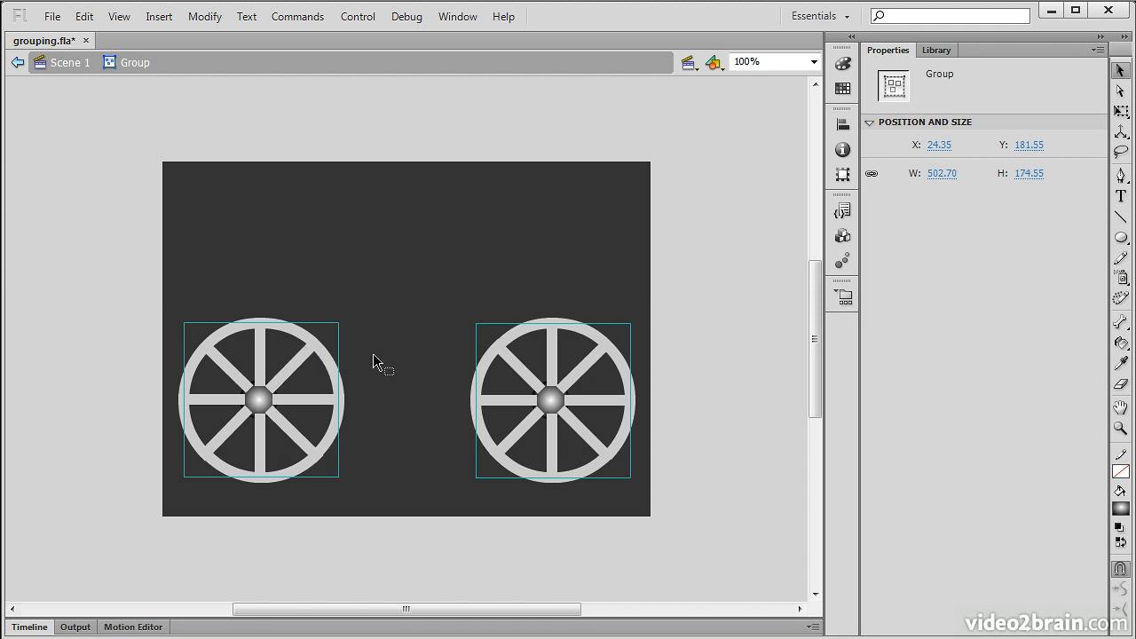
double_click(266, 401)
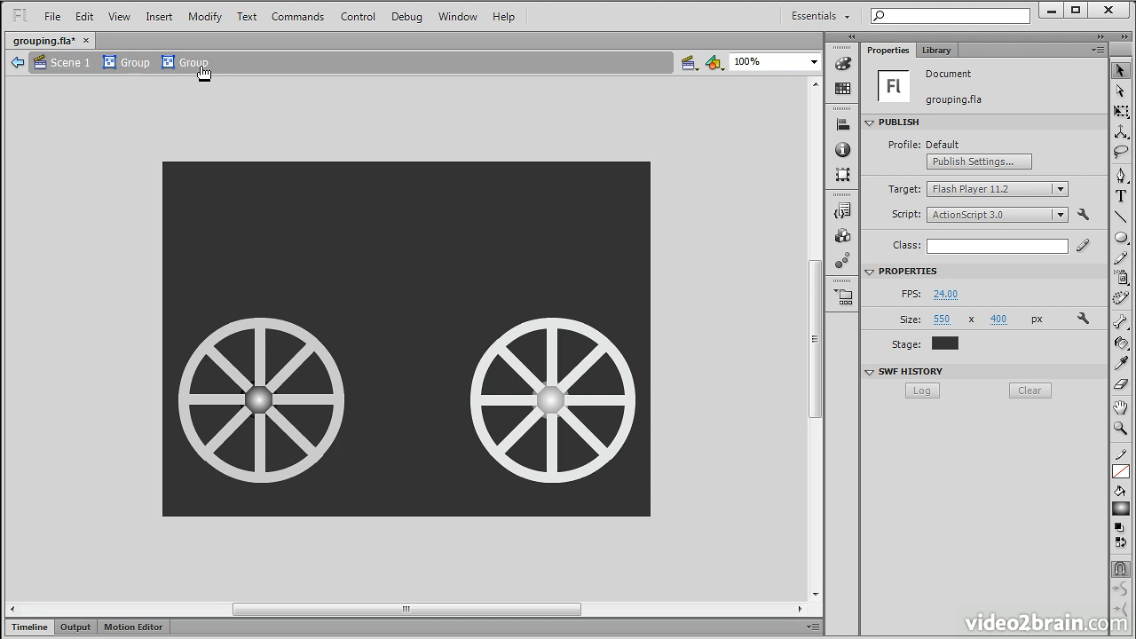
left_click(68, 63)
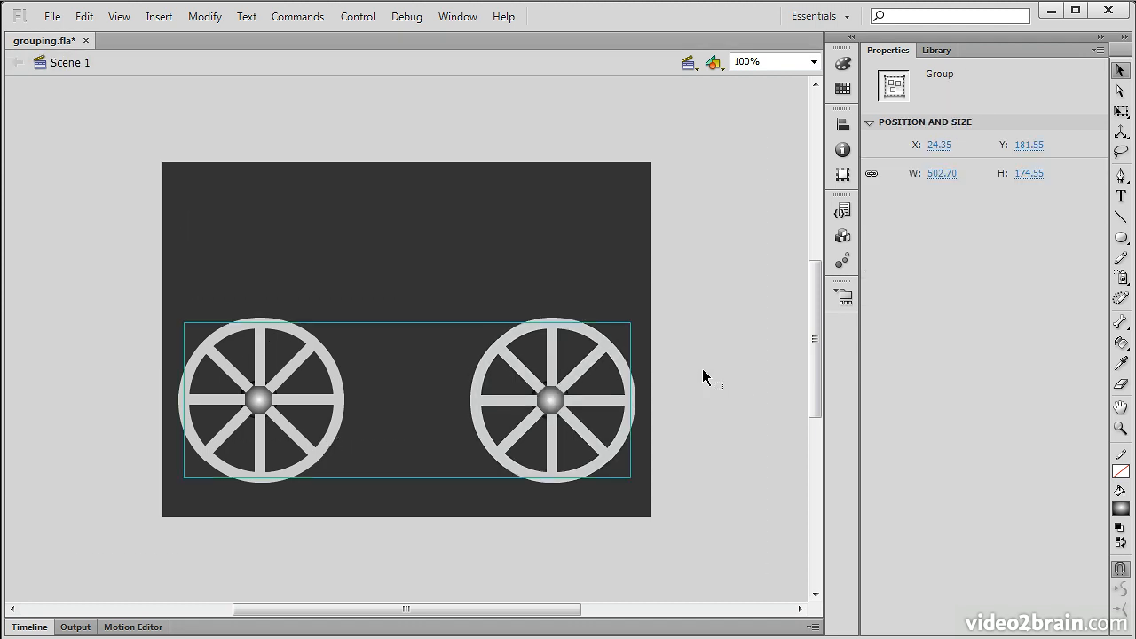
Move the outer group slightly down and left to about X 17, Y 197, and ungroup it into the two wheel groups.
left_click_drag(257, 399, 271, 432)
left_click(80, 537)
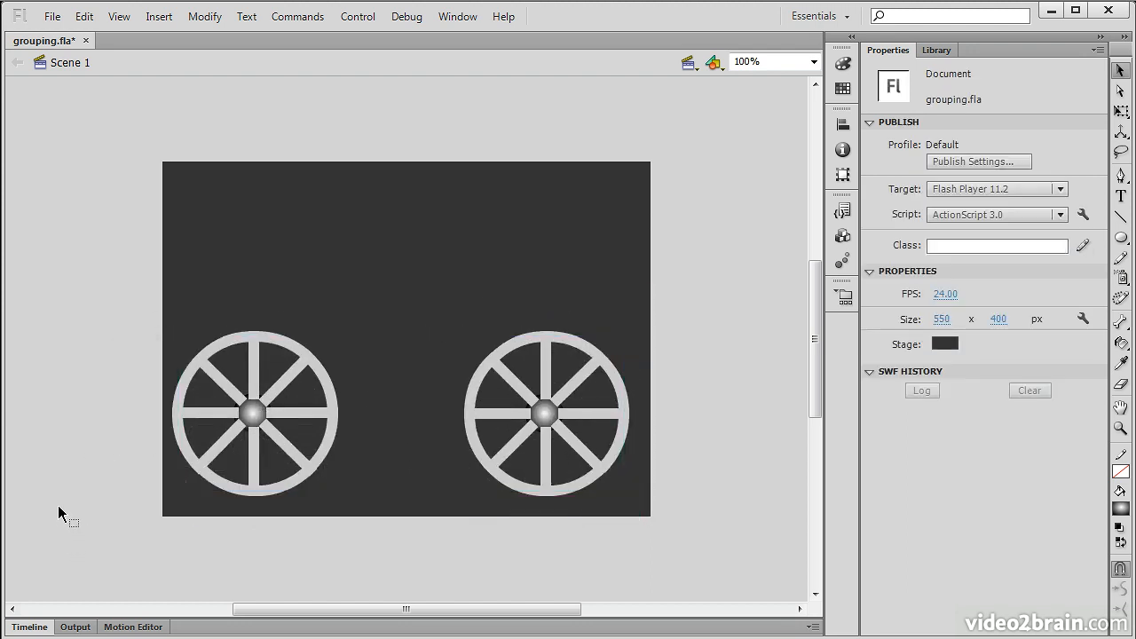
left_click_drag(29, 300, 729, 559)
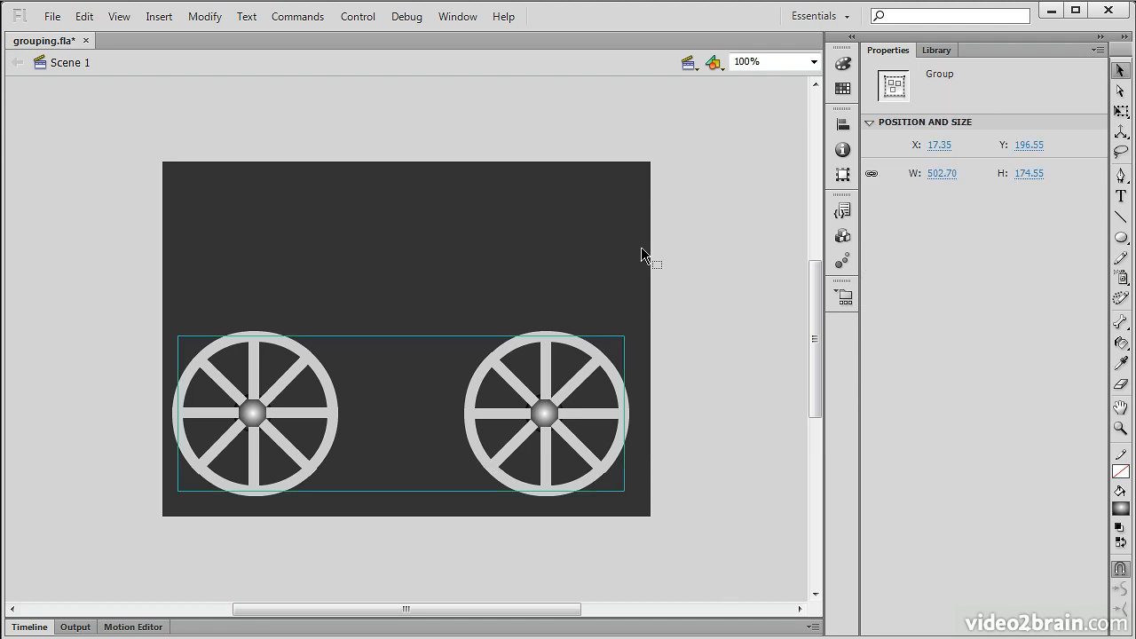
left_click(205, 17)
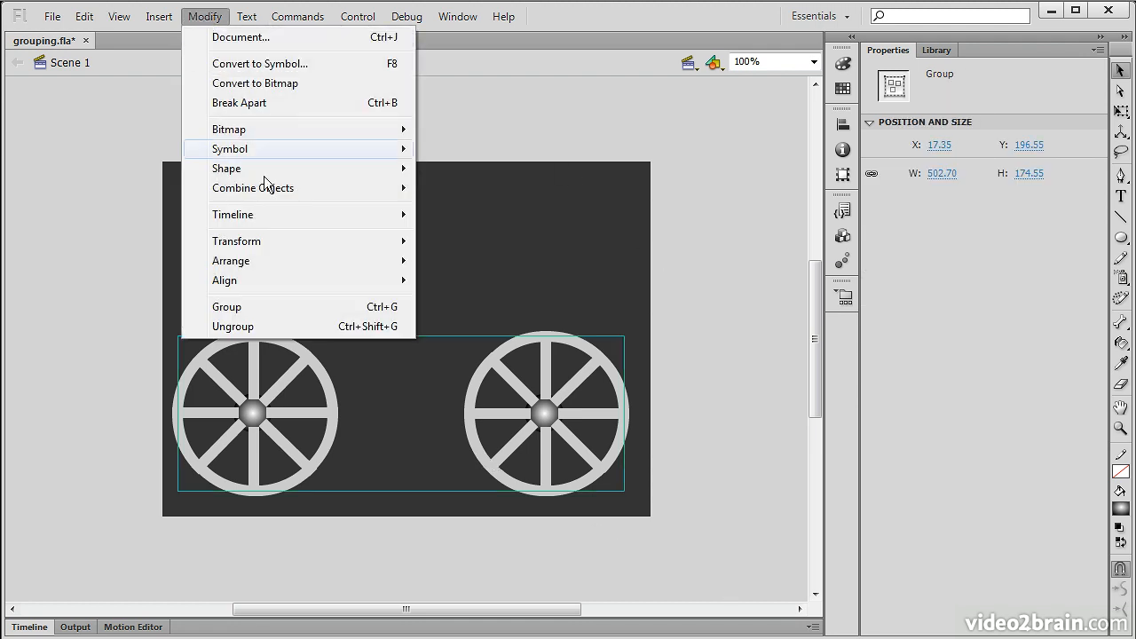
left_click(355, 327)
left_click(422, 321)
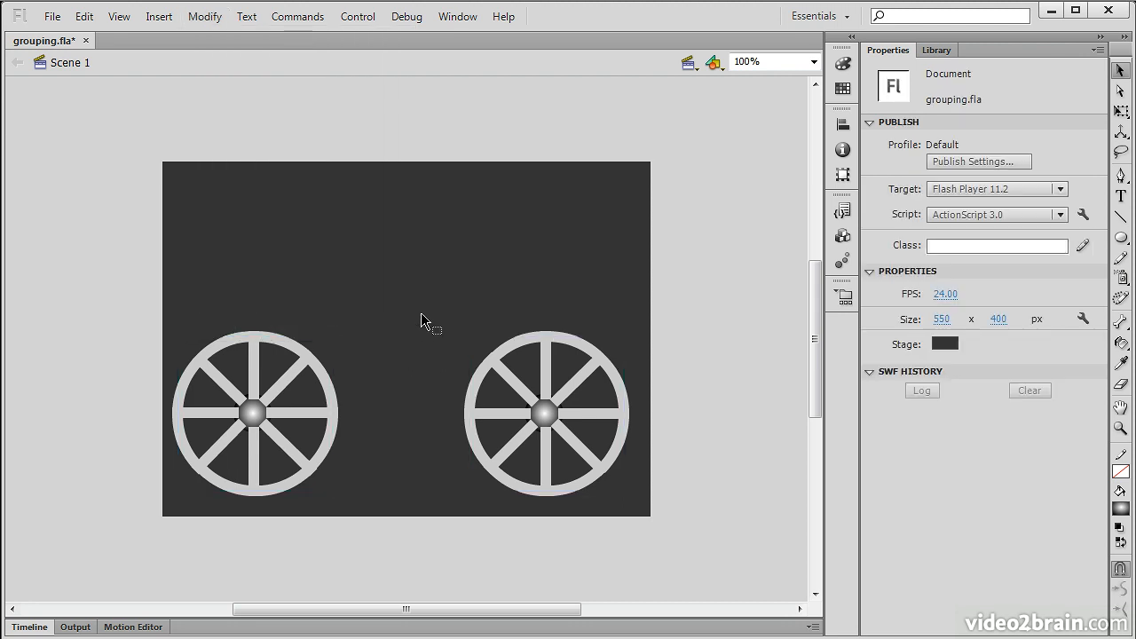